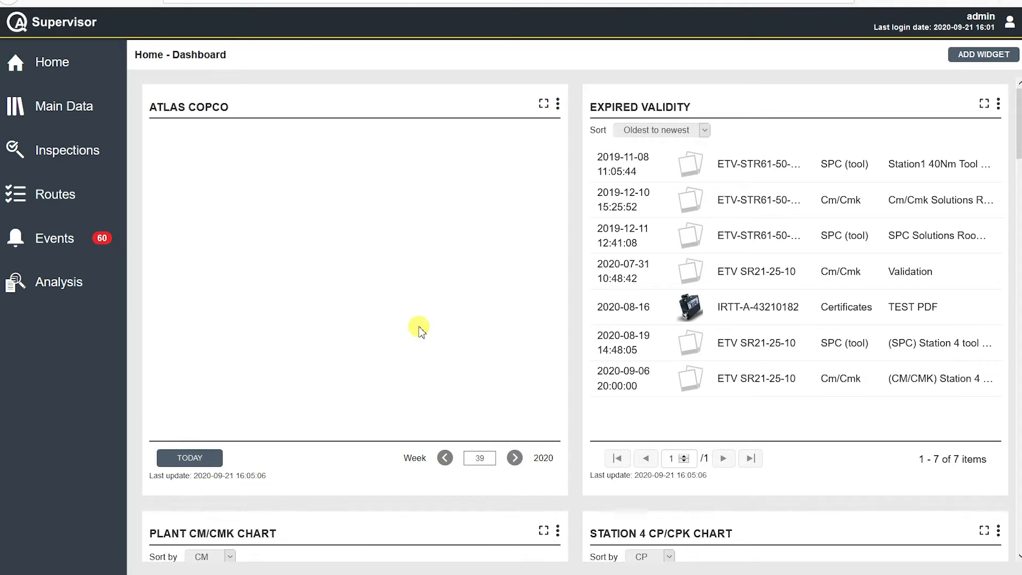
Open the Routes list and select the Residual Joint Checks route.
{"action": "left_click", "coordinate": [55, 204]}
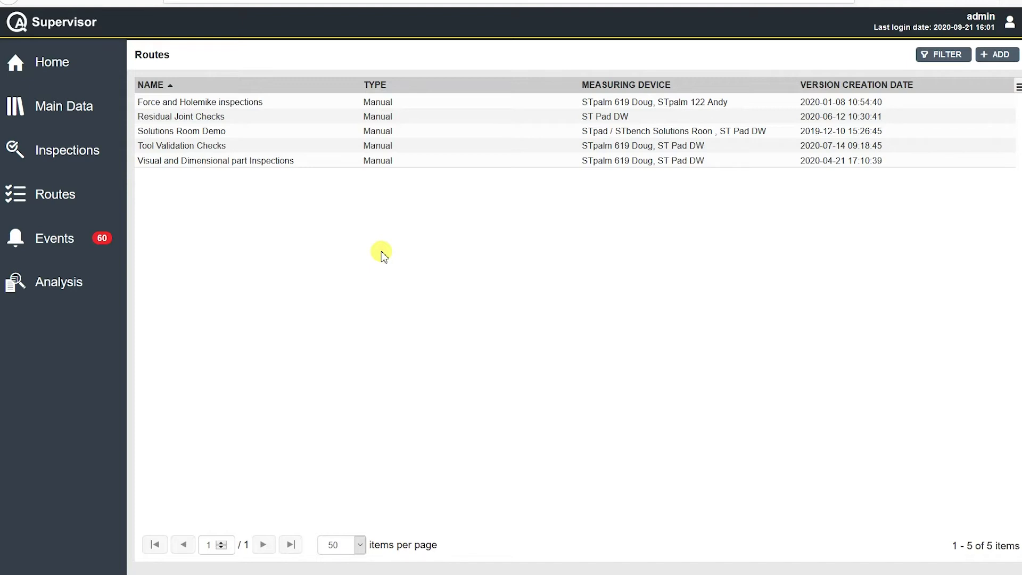
{"action": "left_click", "coordinate": [229, 119]}
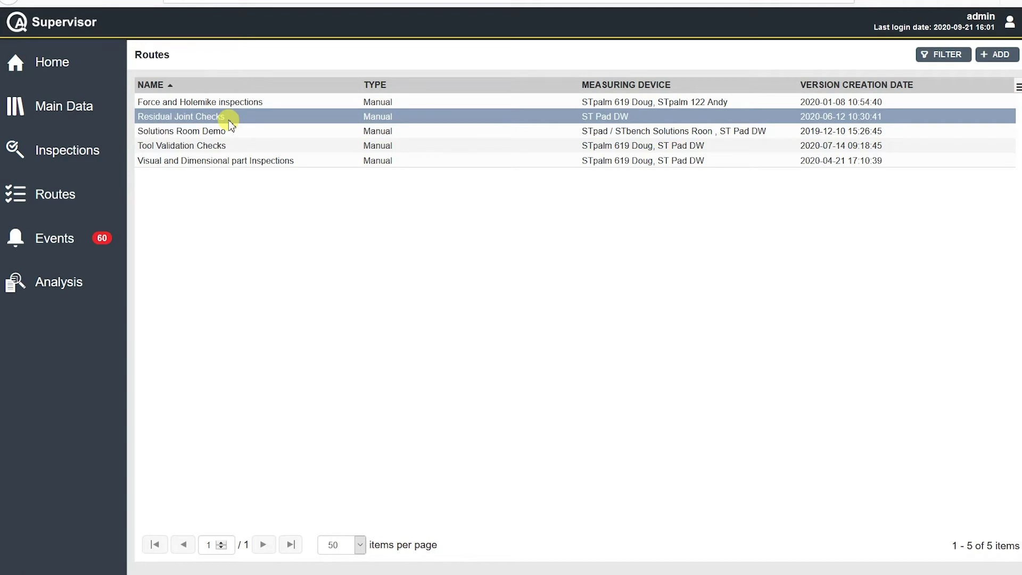
Send the Residual Joint Checks route out to its devices.
{"action": "left_click", "coordinate": [229, 118]}
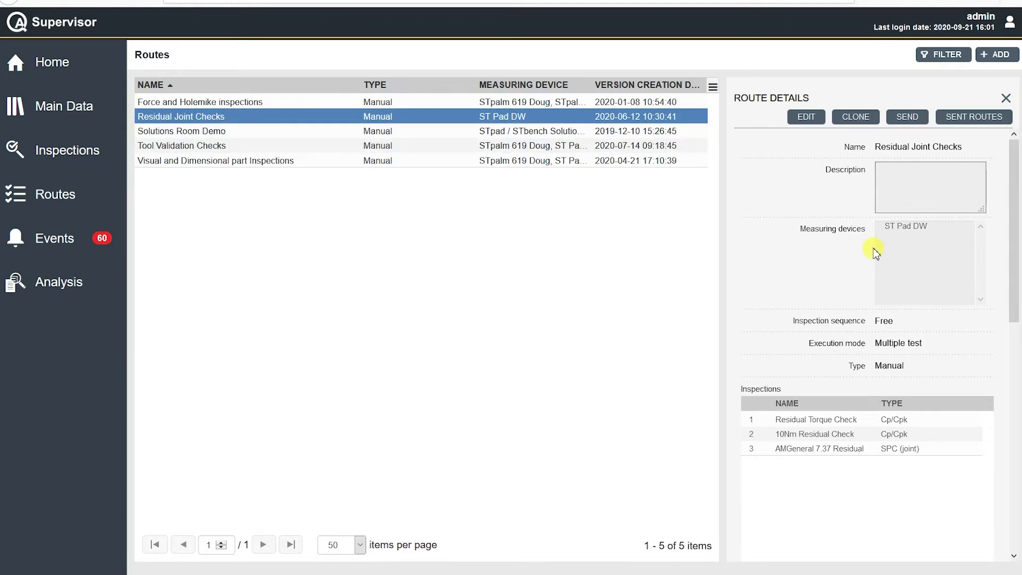
{"action": "left_click", "coordinate": [914, 121]}
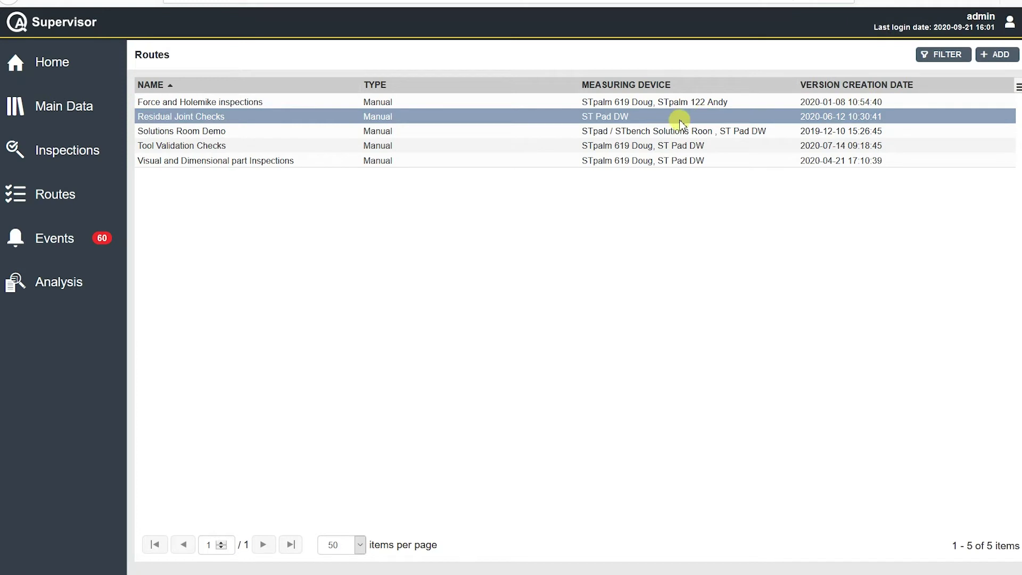
{"action": "left_click", "coordinate": [680, 117]}
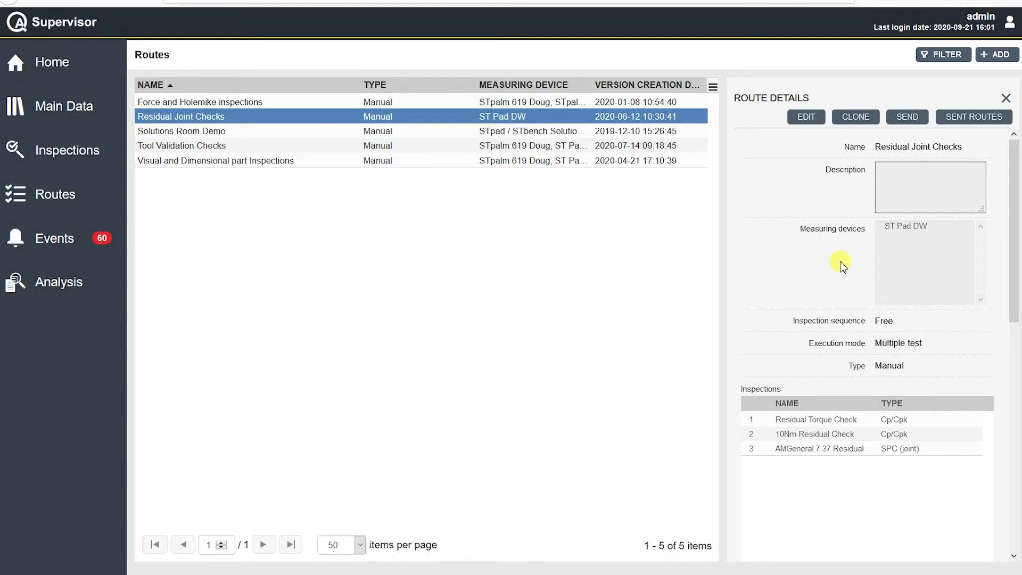
Review the Residual Torque Check and AMGeneral 7.37 Residual inspections, then start a new route.
{"action": "left_click", "coordinate": [811, 421]}
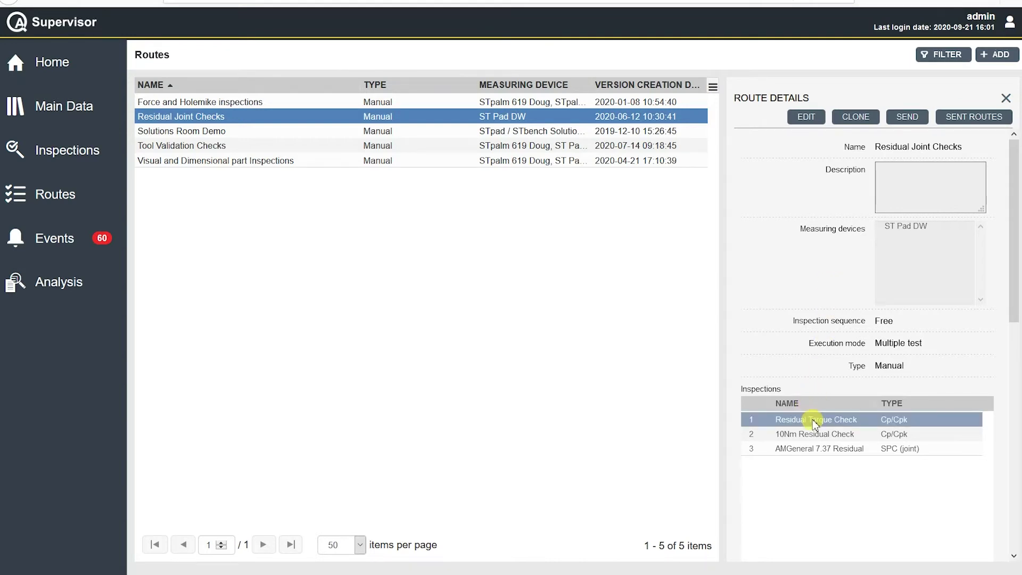
{"action": "left_click", "coordinate": [813, 433]}
{"action": "left_click", "coordinate": [804, 449]}
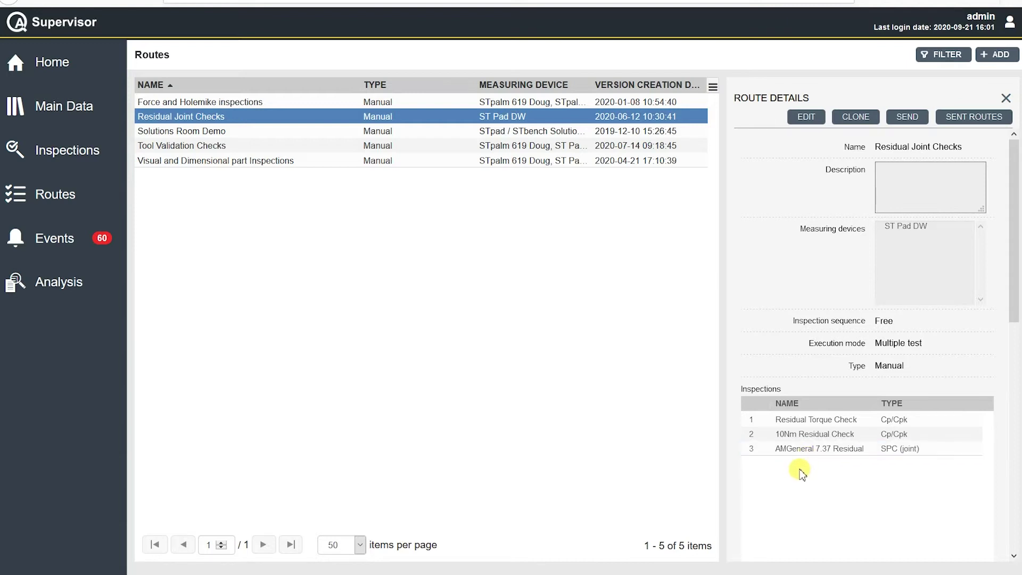
{"action": "left_click", "coordinate": [1005, 98]}
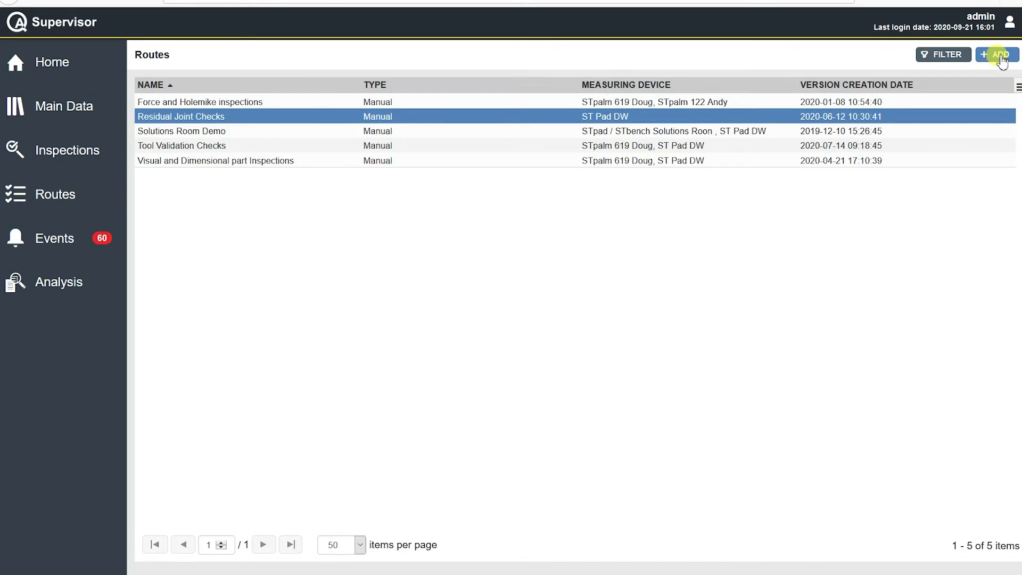
{"action": "left_click", "coordinate": [1001, 59]}
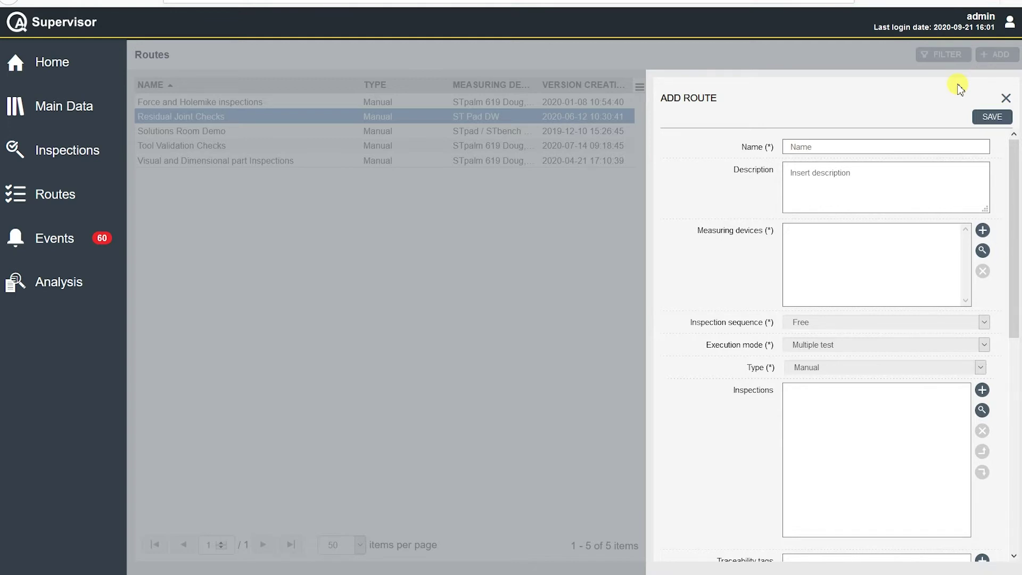
Enter 'Door Line QA Checks' as the new route's name.
{"action": "left_click", "coordinate": [790, 148]}
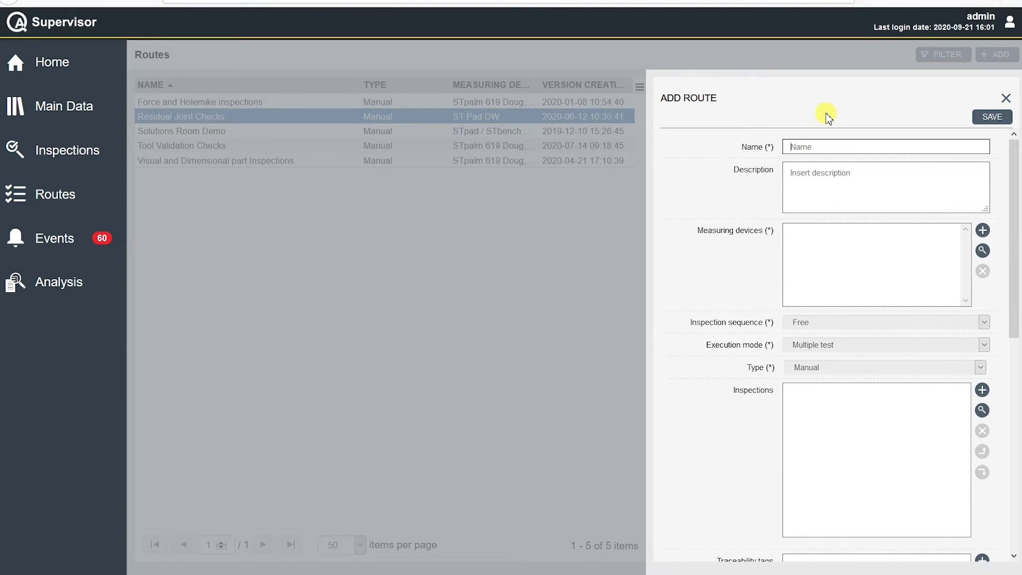
{"action": "type", "text": "Door Line QA Checks"}
{"action": "left_click", "coordinate": [830, 193]}
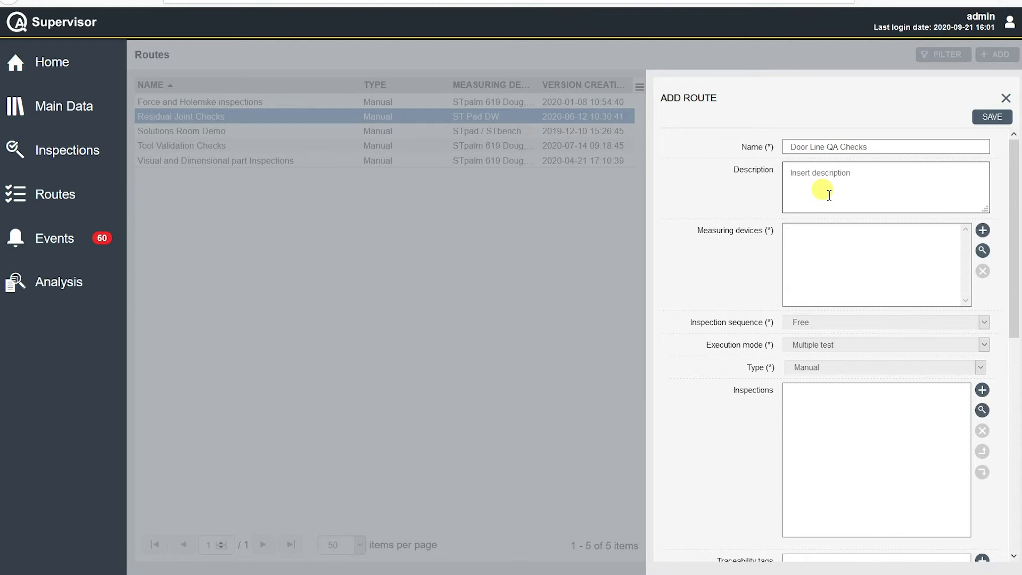
{"action": "left_click", "coordinate": [982, 252]}
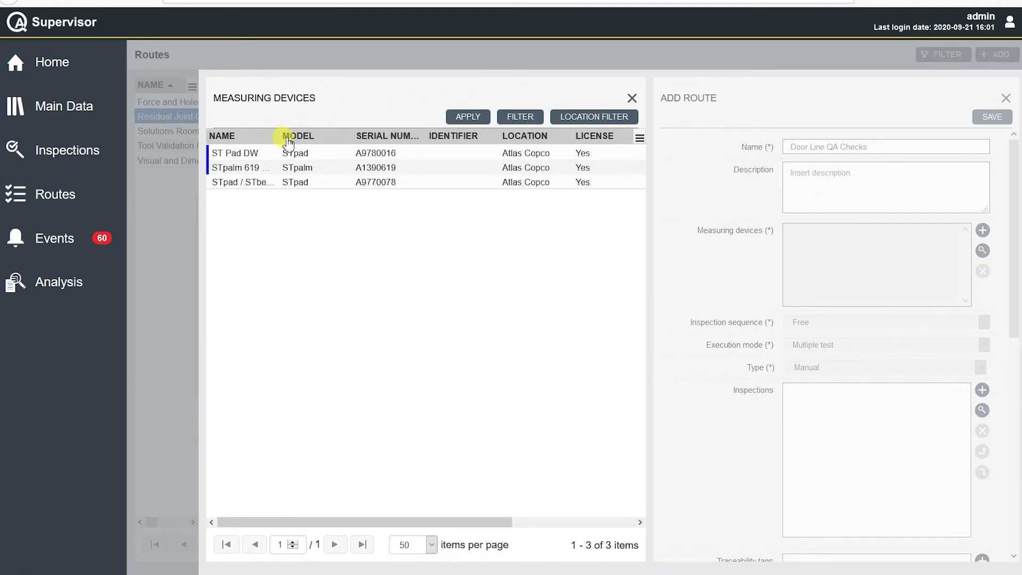
Select ST Pad DW and STpalm 619 as the route's measuring devices and apply.
{"action": "left_click_drag", "start_coordinate": [277, 136], "coordinate": [373, 148]}
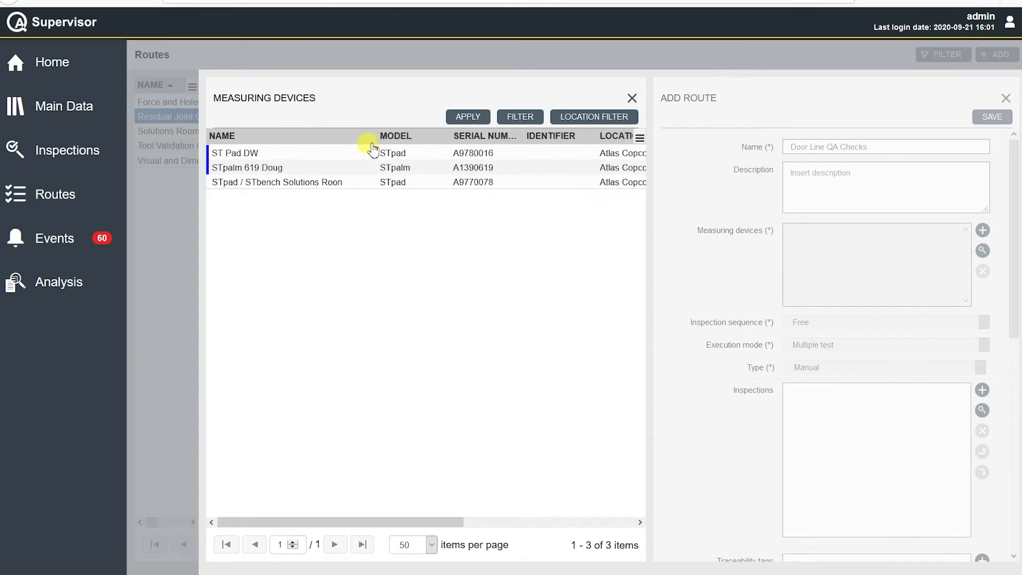
{"action": "left_click", "coordinate": [254, 152]}
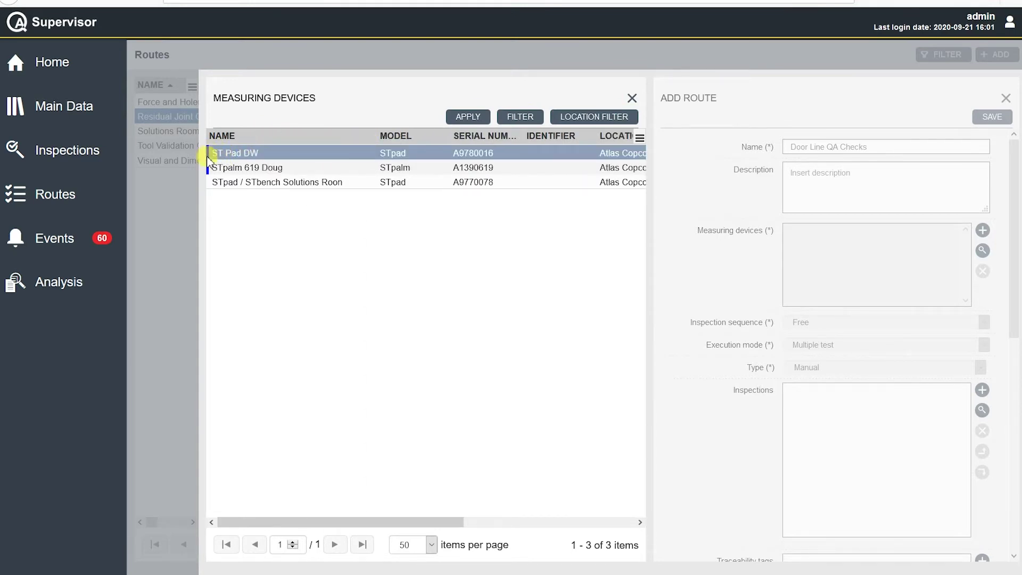
{"action": "left_click", "coordinate": [236, 168]}
{"action": "left_click", "coordinate": [247, 152], "text": "ctrl"}
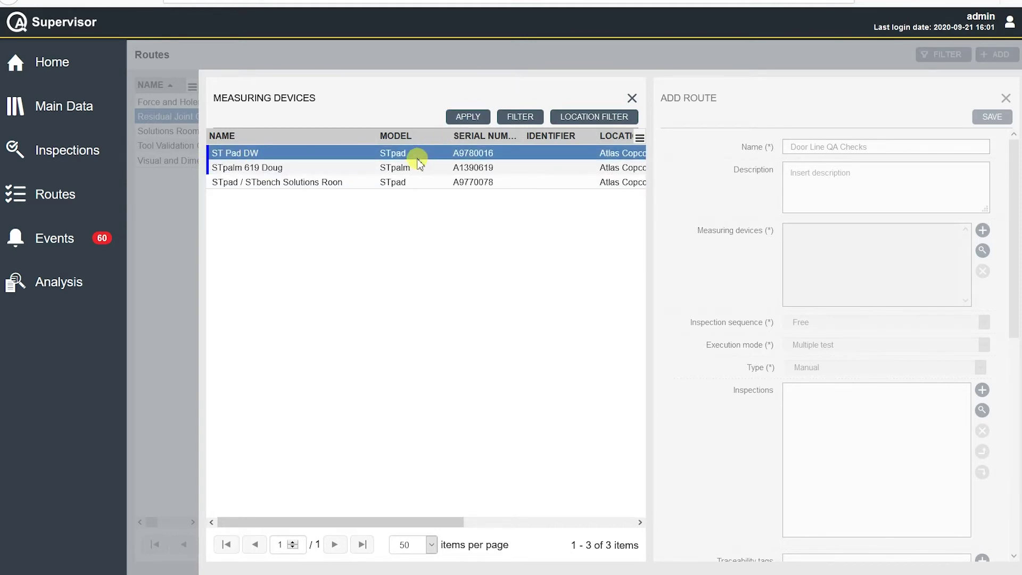
{"action": "left_click", "coordinate": [465, 117]}
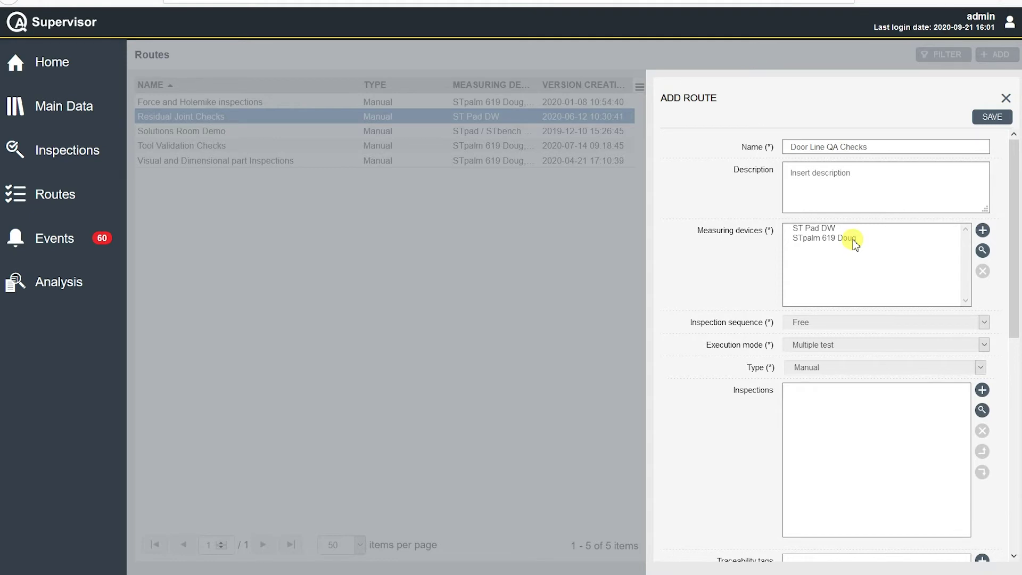
{"action": "left_click_drag", "start_coordinate": [1012, 208], "coordinate": [1012, 246]}
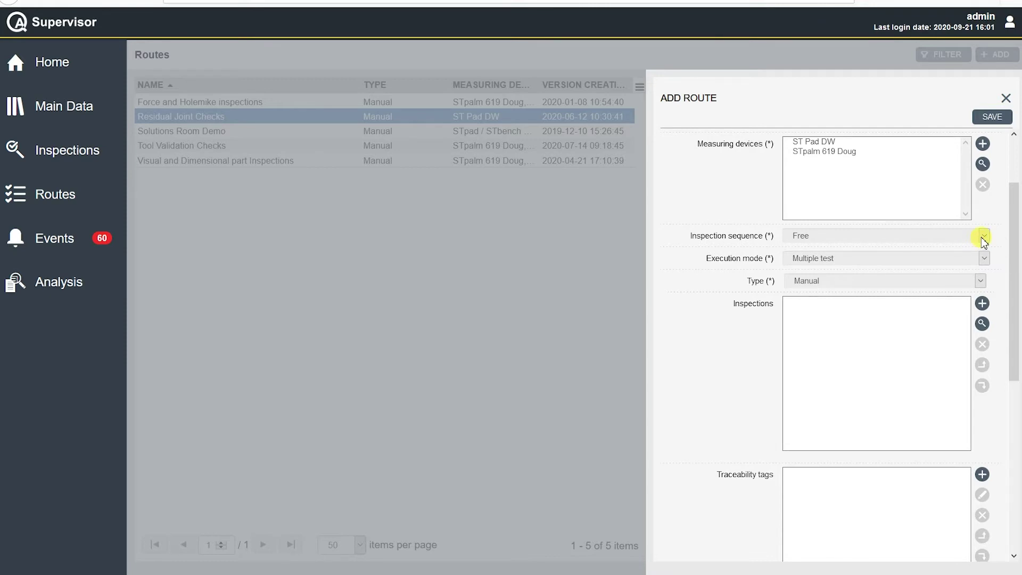
{"action": "left_click", "coordinate": [984, 237]}
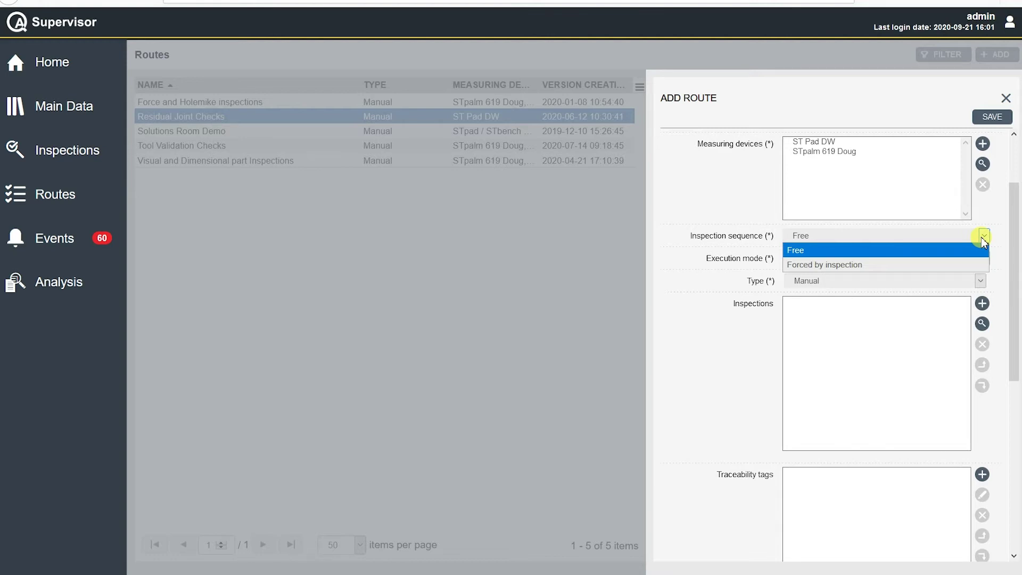
{"action": "left_click", "coordinate": [1004, 241]}
{"action": "left_click", "coordinate": [984, 259]}
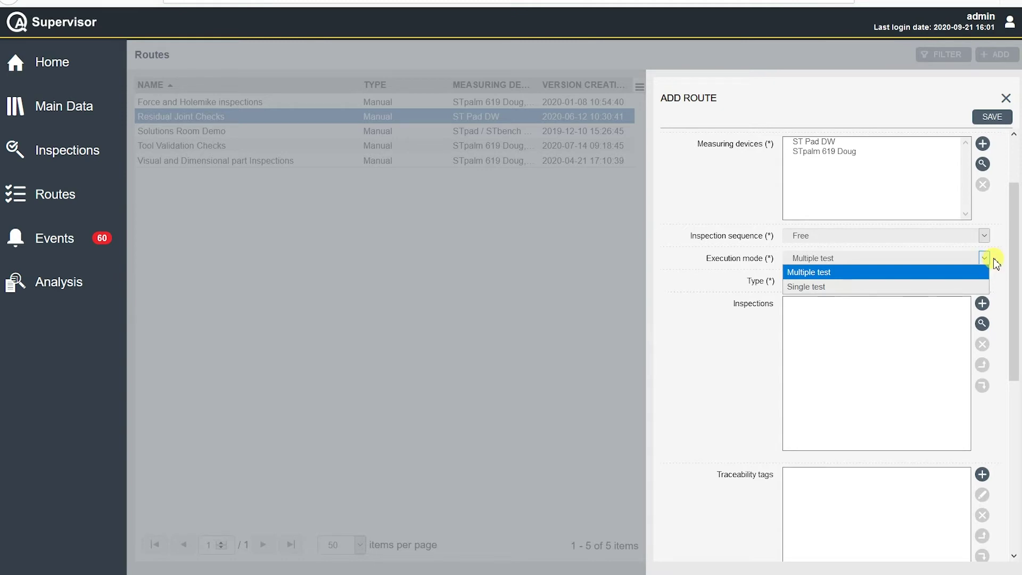
{"action": "left_click", "coordinate": [995, 264]}
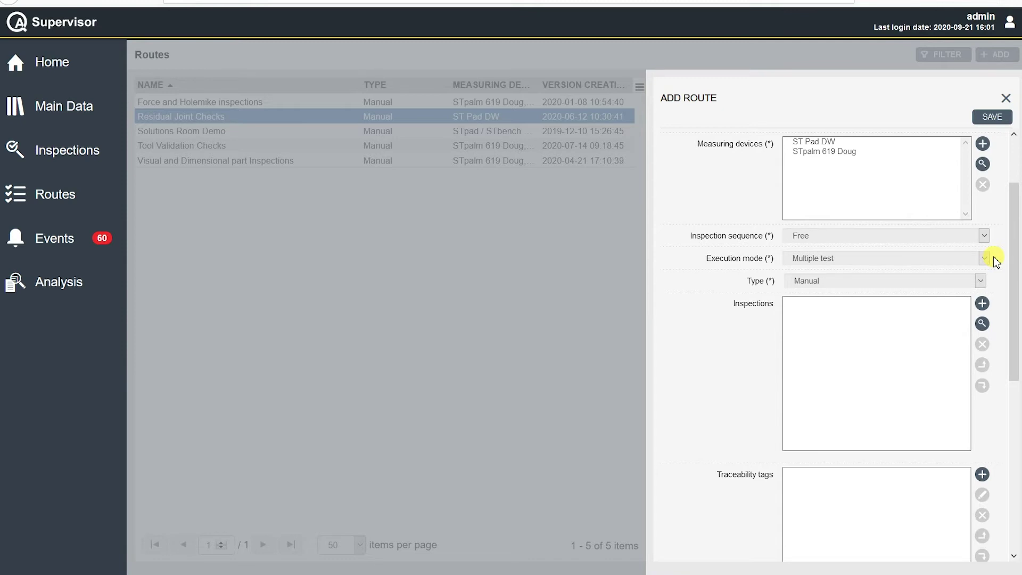
{"action": "left_click", "coordinate": [981, 287]}
{"action": "left_click", "coordinate": [981, 288]}
{"action": "left_click", "coordinate": [982, 324]}
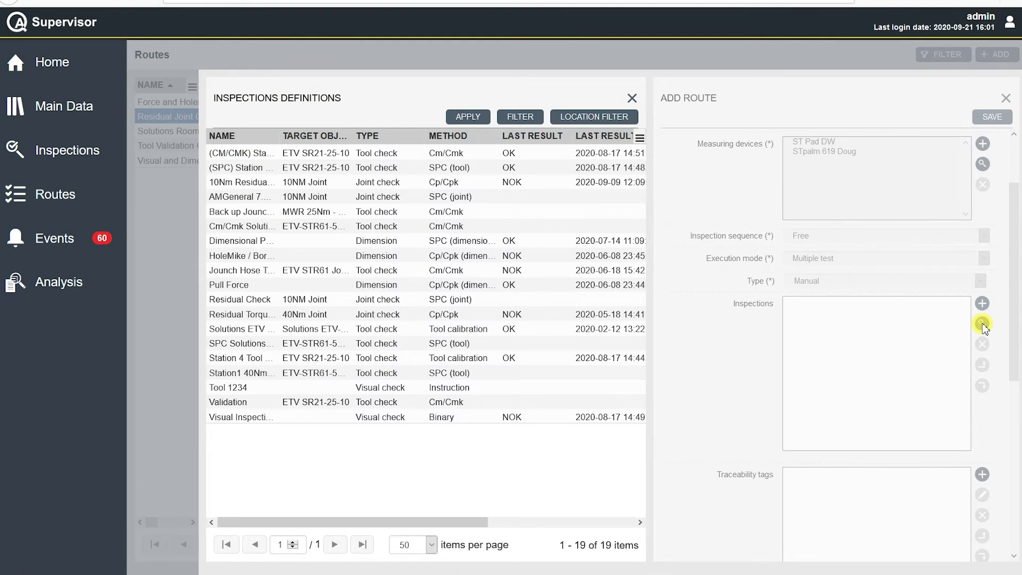
Add nine inspection definitions, CM/CMK Station 4 tool check through Jounch hose tool check.
{"action": "left_click", "coordinate": [279, 154]}
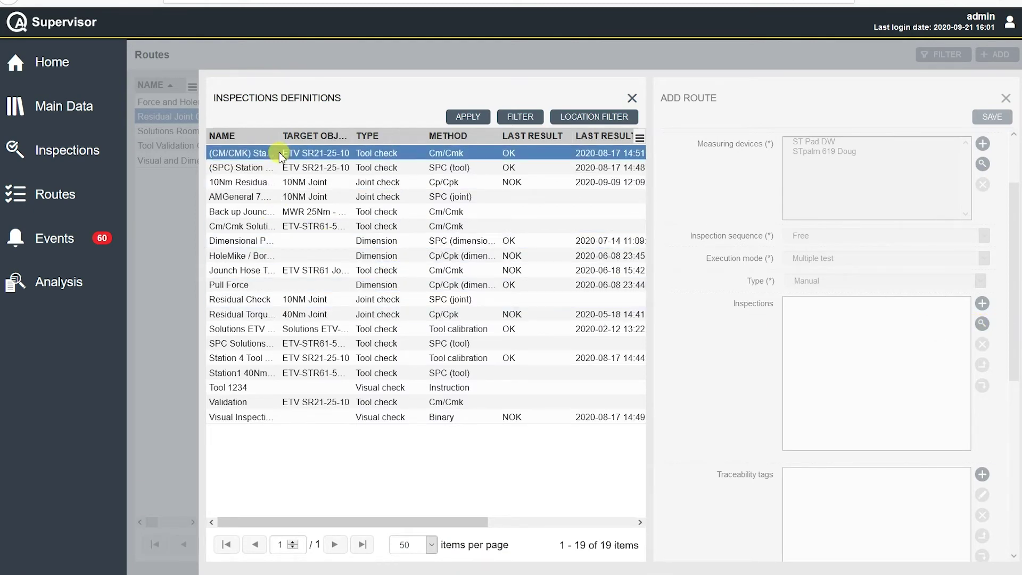
{"action": "left_click", "coordinate": [272, 271], "text": "ctrl"}
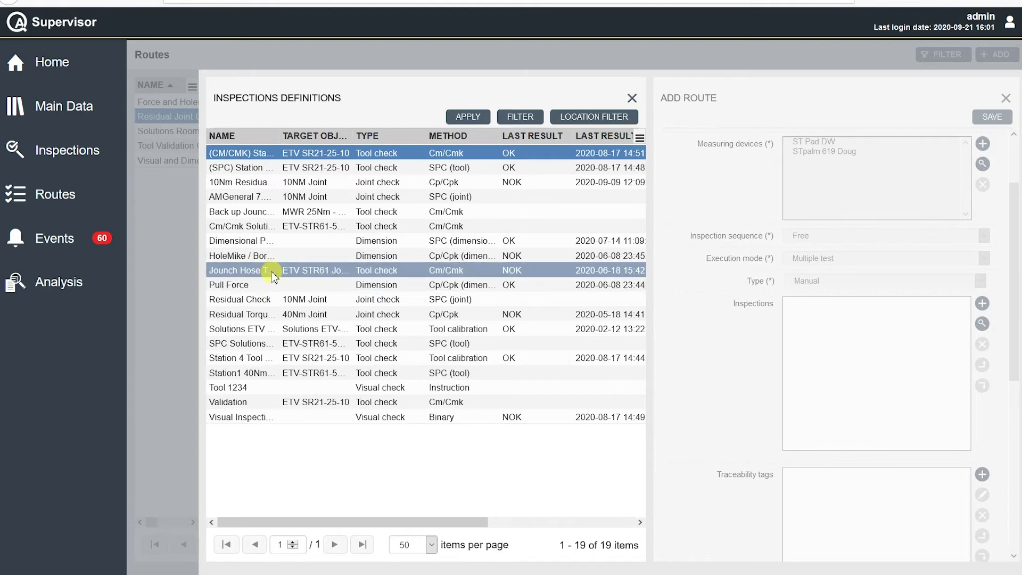
{"action": "left_click", "coordinate": [272, 272], "text": "shift"}
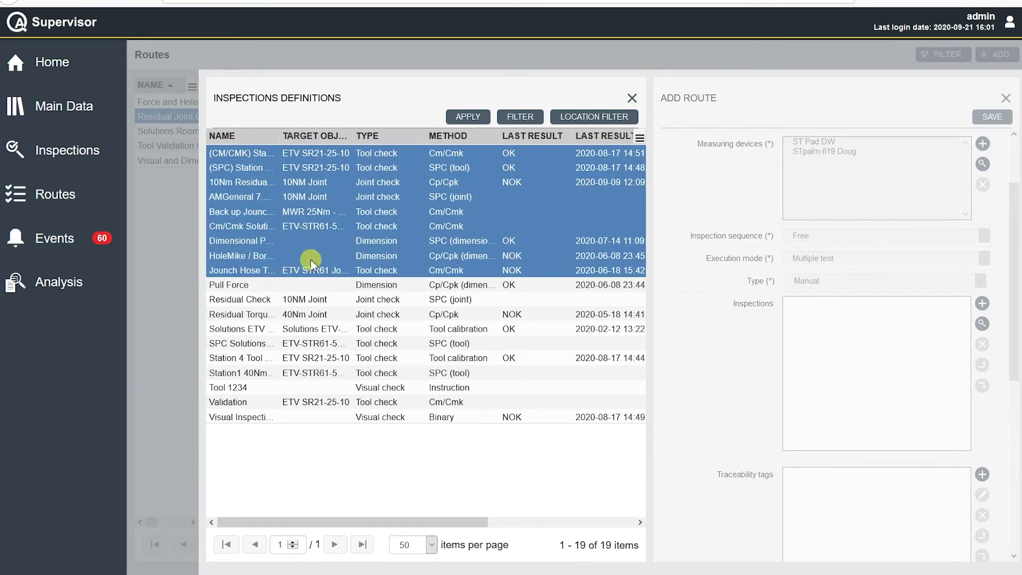
{"action": "left_click", "coordinate": [468, 117]}
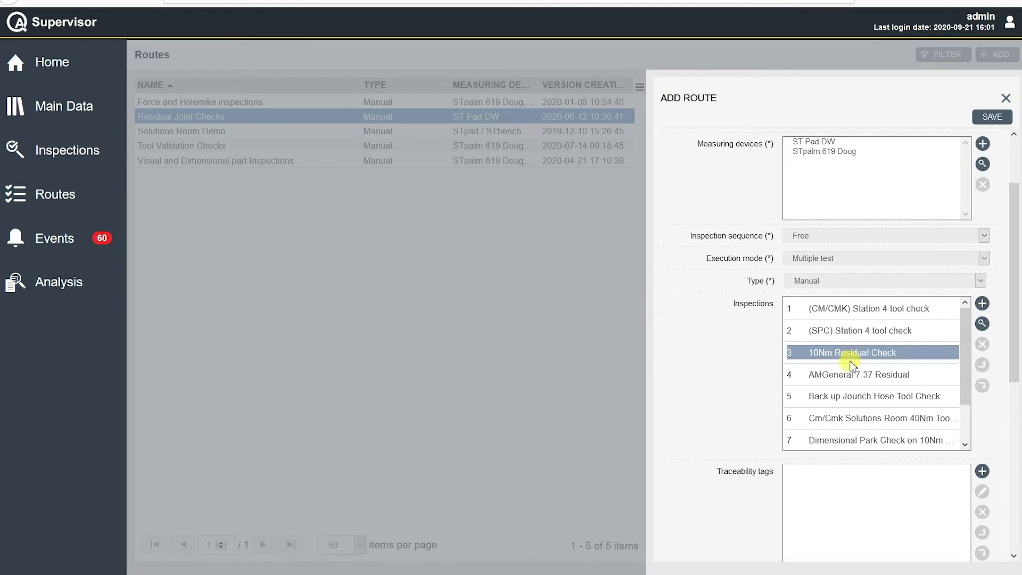
{"action": "left_click", "coordinate": [851, 314]}
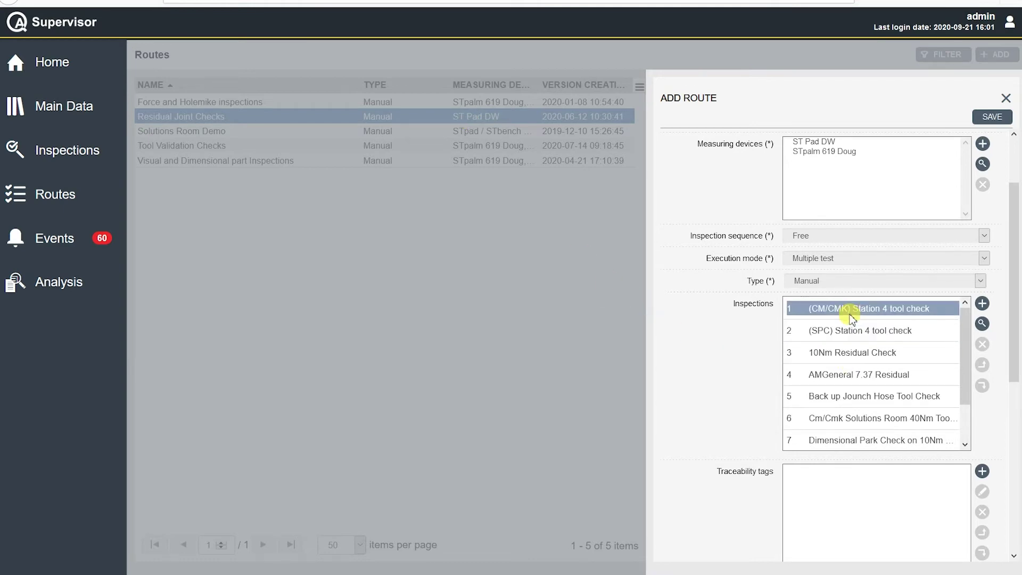
{"action": "left_click", "coordinate": [852, 353]}
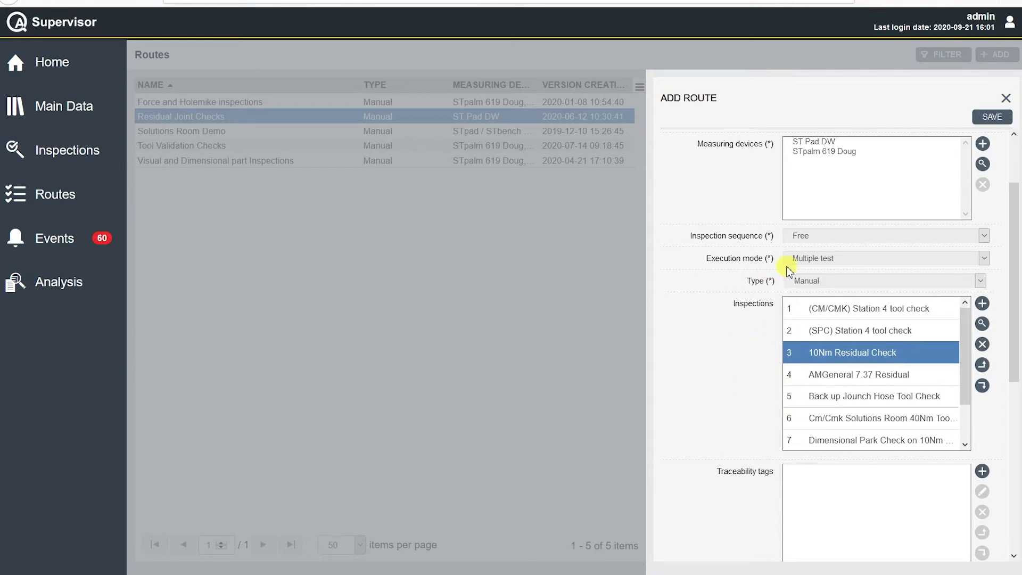
{"action": "left_click", "coordinate": [979, 280]}
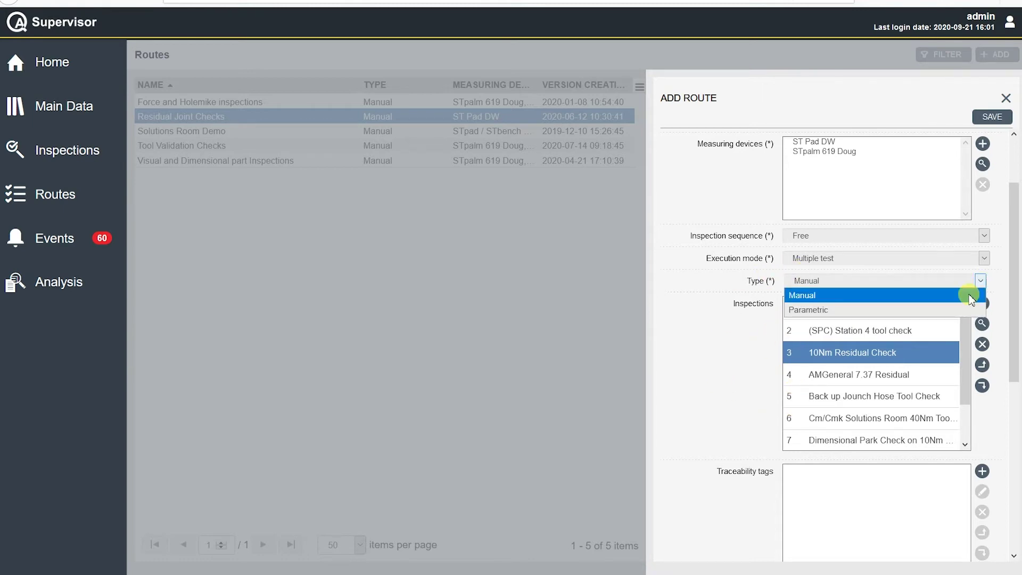
Change the Door Line QA Checks route type to Parametric.
{"action": "left_click", "coordinate": [886, 308]}
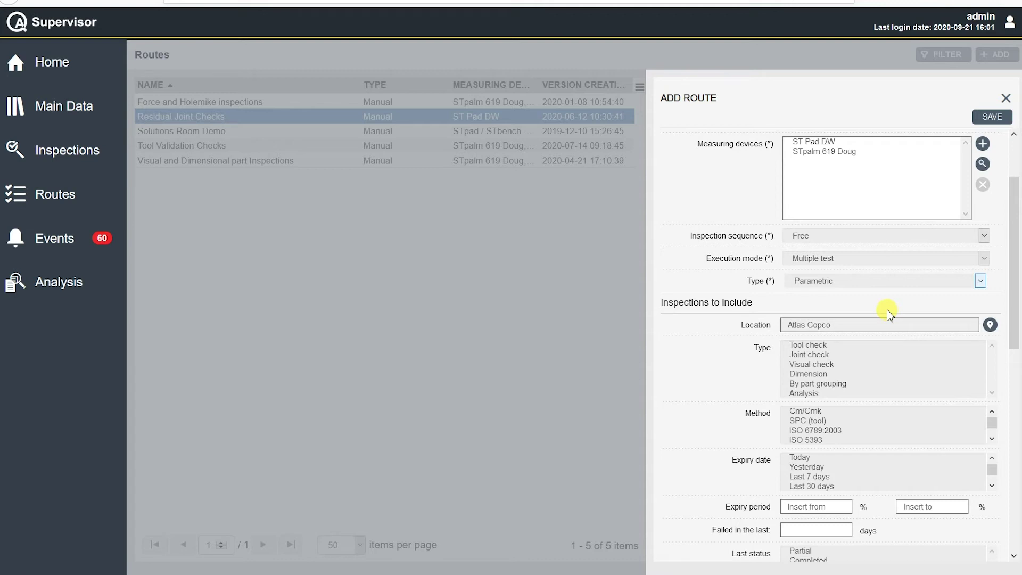
{"action": "left_click", "coordinate": [823, 348]}
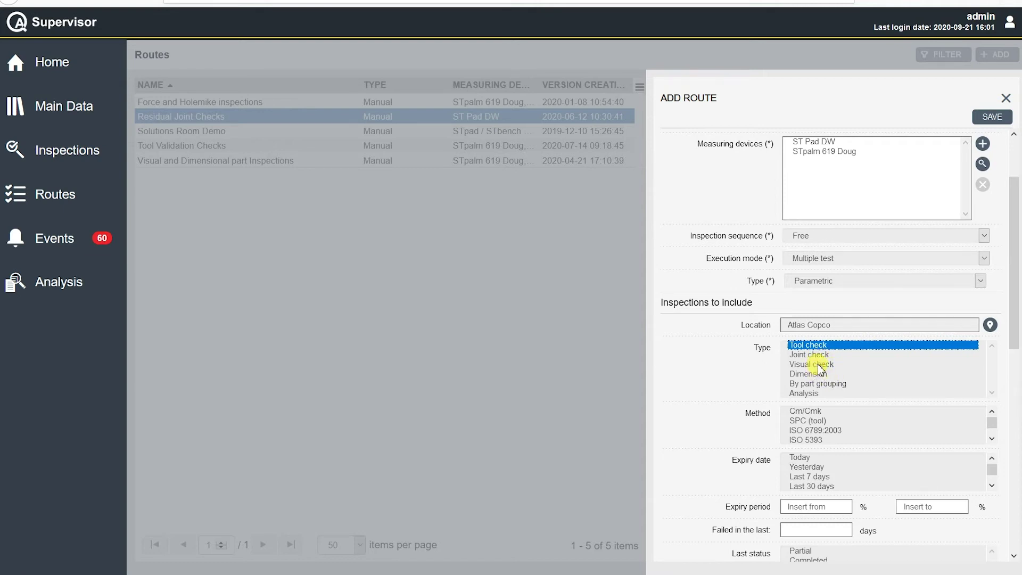
Include Tool, Joint and Visual checks with Cm/Cmk, SPC (tool), Tool calibration, SPC (joint) methods.
{"action": "left_click", "coordinate": [818, 365], "text": "shift"}
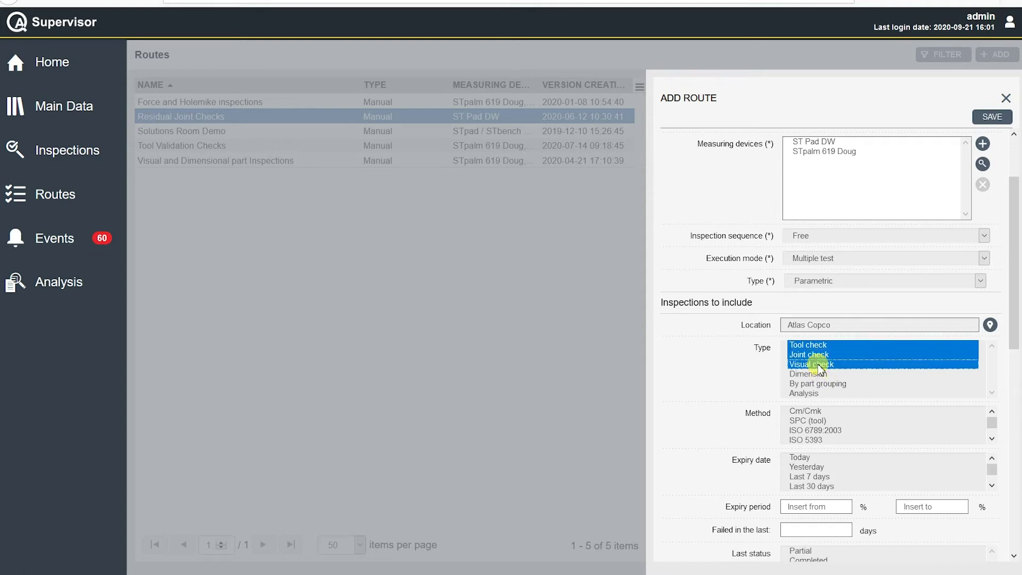
{"action": "left_click", "coordinate": [824, 413]}
{"action": "left_click", "coordinate": [822, 420]}
{"action": "left_click", "coordinate": [818, 412]}
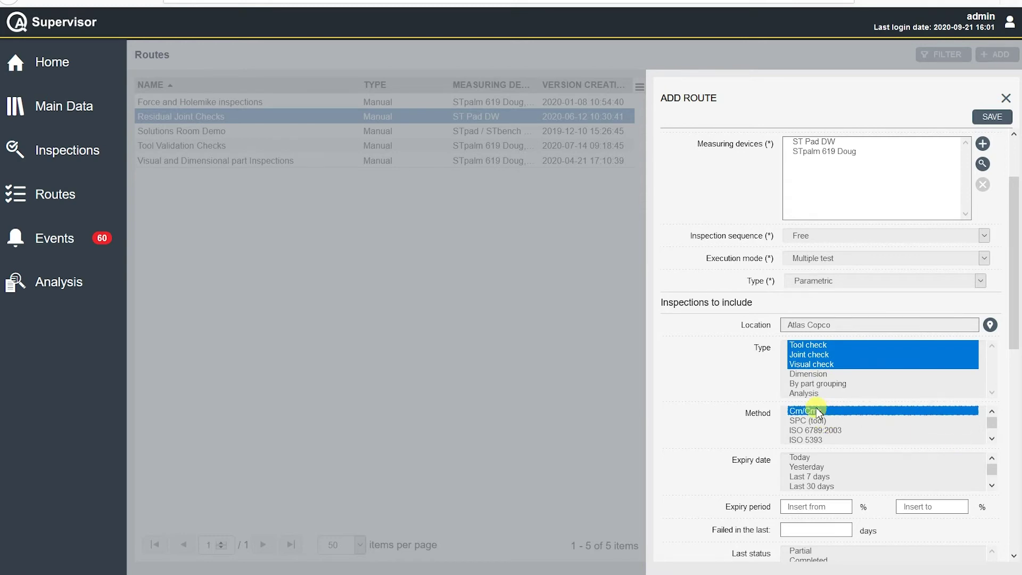
{"action": "left_click", "coordinate": [819, 420], "text": "ctrl"}
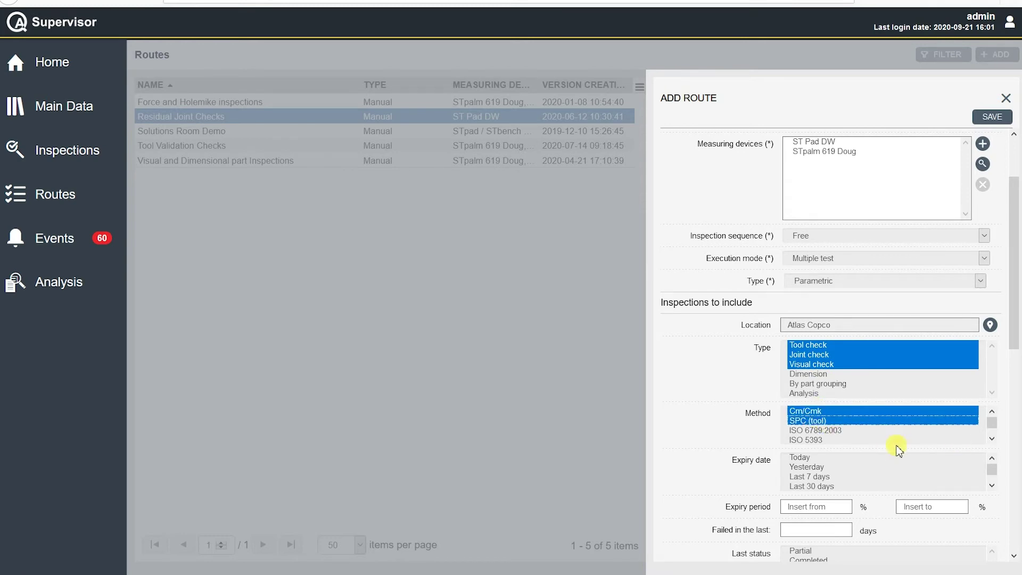
{"action": "left_click", "coordinate": [991, 439]}
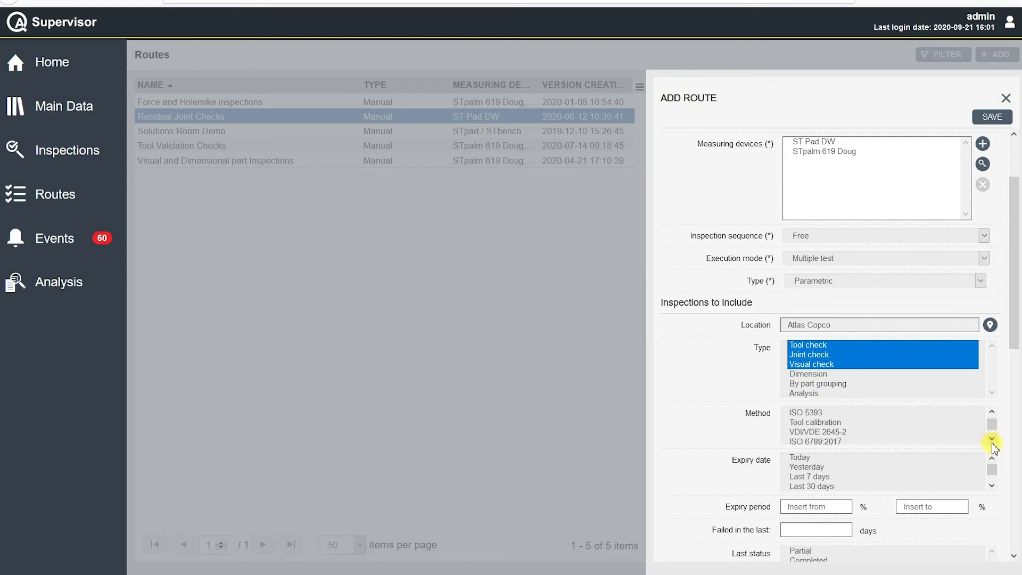
{"action": "left_click", "coordinate": [833, 422], "text": "ctrl"}
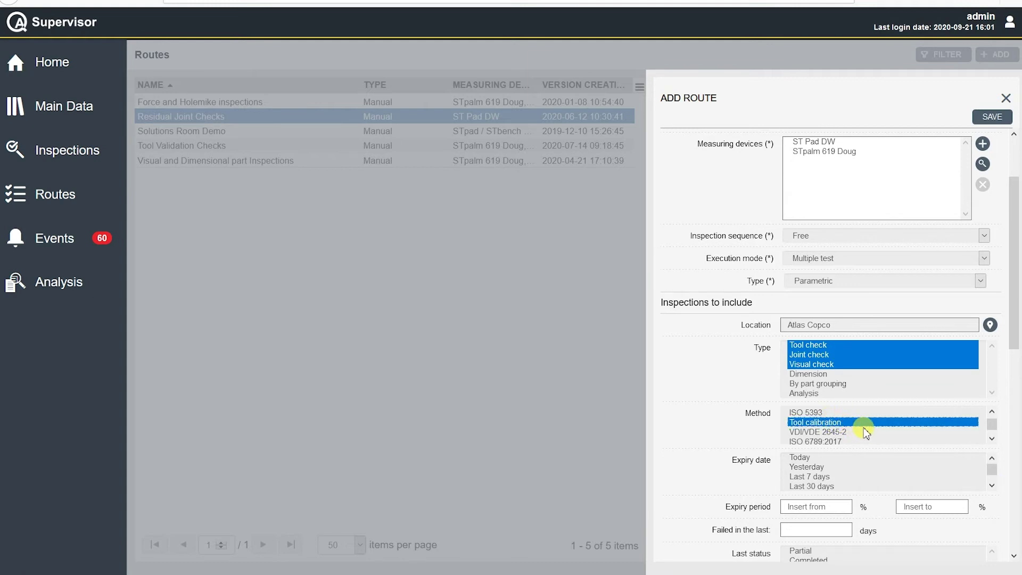
{"action": "left_click", "coordinate": [991, 411]}
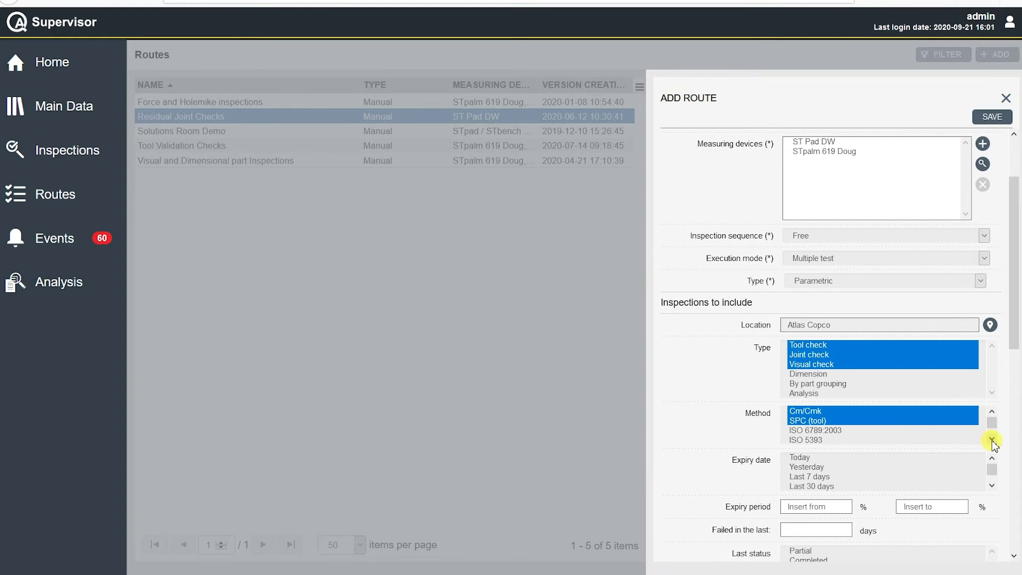
{"action": "left_click", "coordinate": [992, 440]}
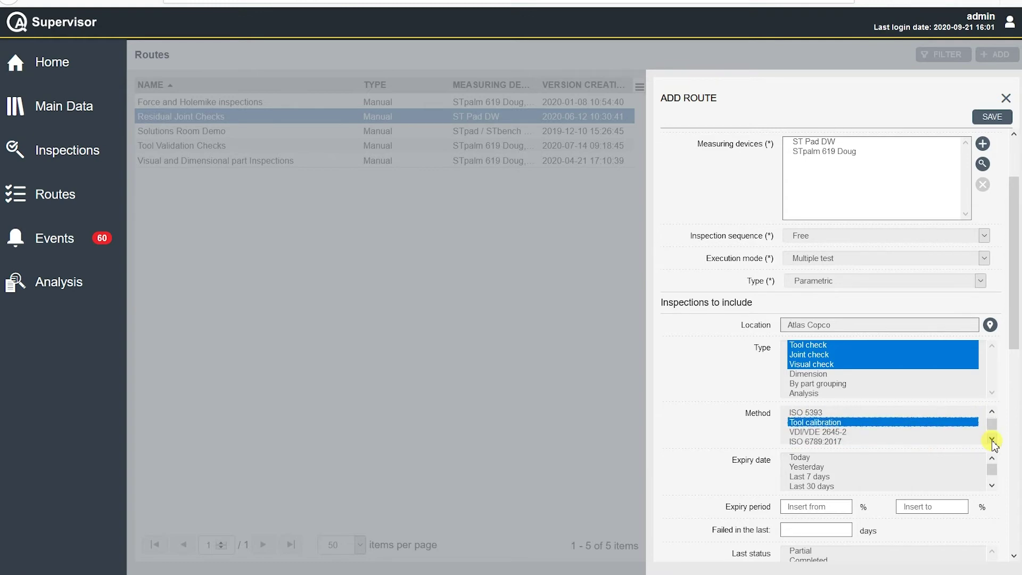
{"action": "left_click", "coordinate": [993, 413]}
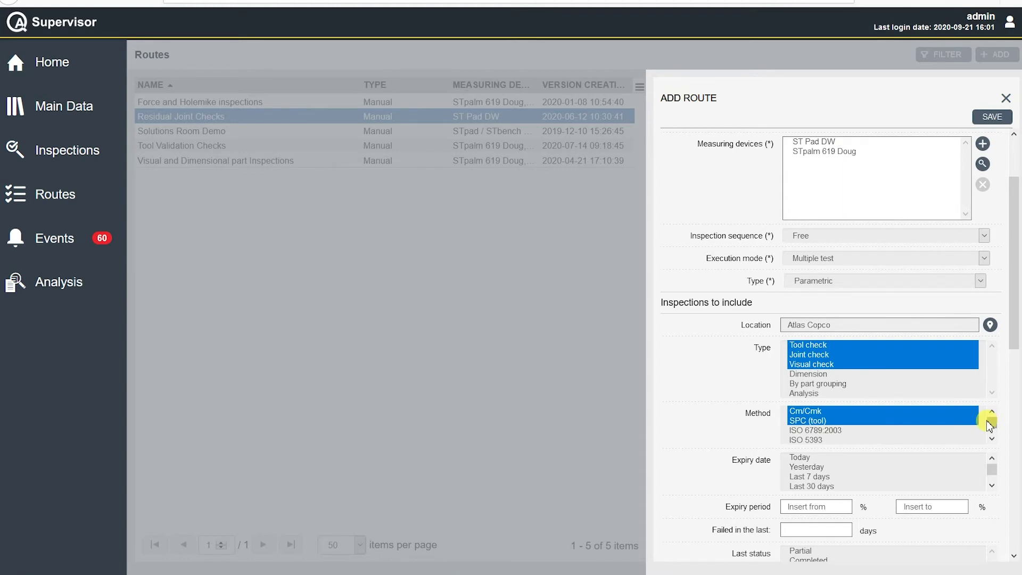
{"action": "left_click", "coordinate": [992, 439]}
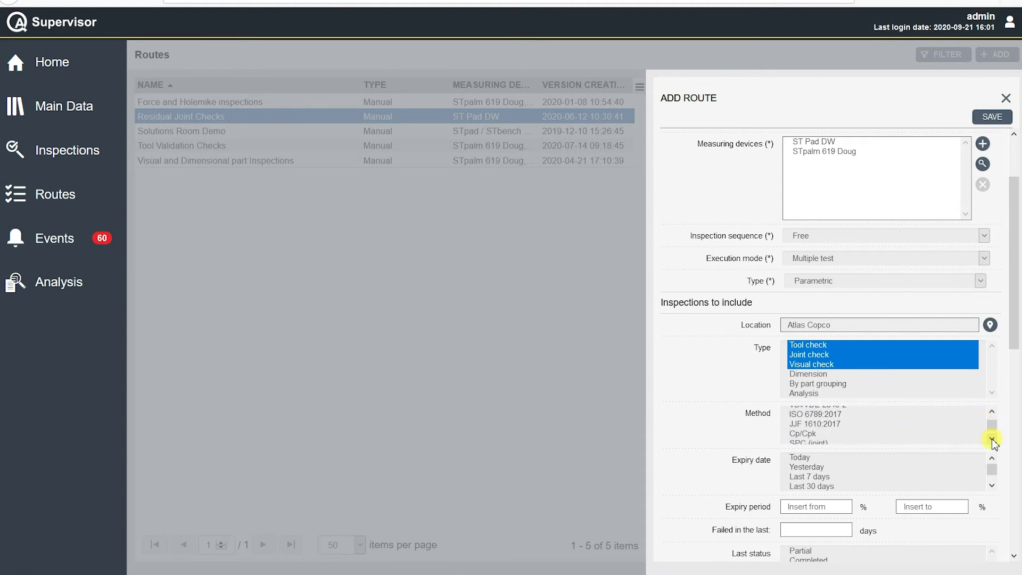
{"action": "left_click", "coordinate": [837, 442]}
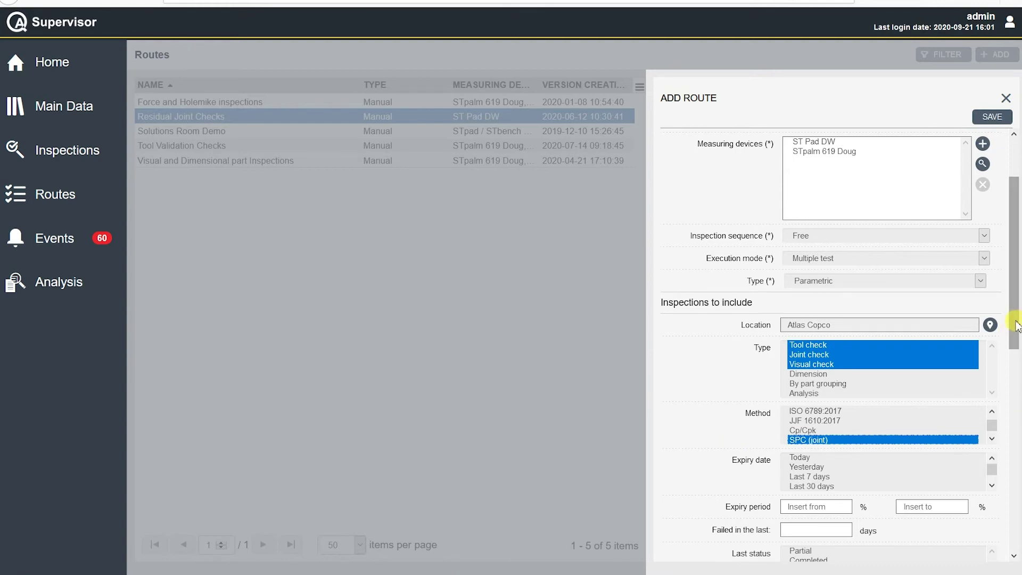
{"action": "left_click_drag", "start_coordinate": [1017, 317], "coordinate": [1017, 398]}
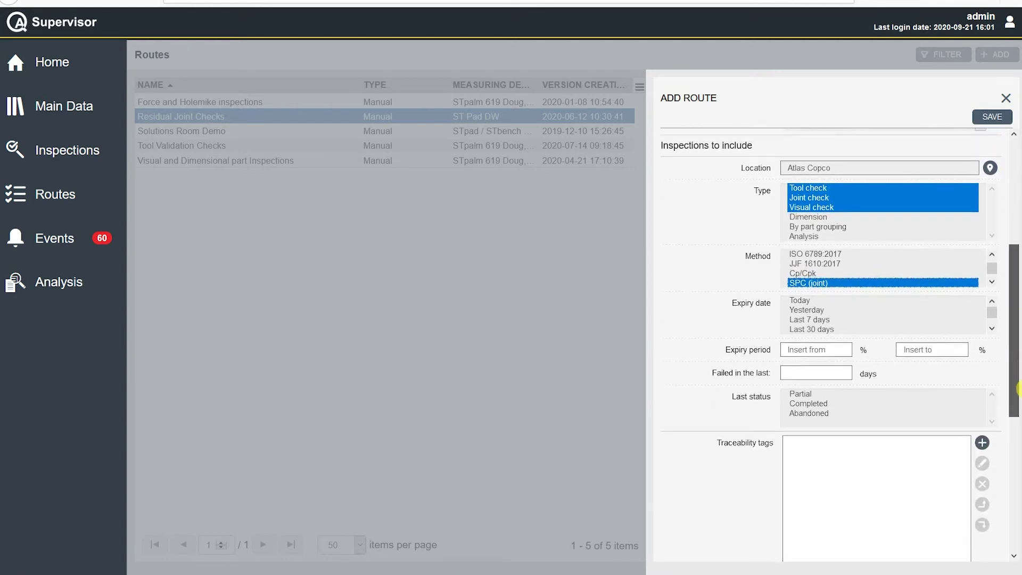
Set the Expiry date filter to Last 7 days.
{"action": "left_click", "coordinate": [809, 302]}
{"action": "left_click", "coordinate": [811, 309]}
{"action": "left_click", "coordinate": [820, 319]}
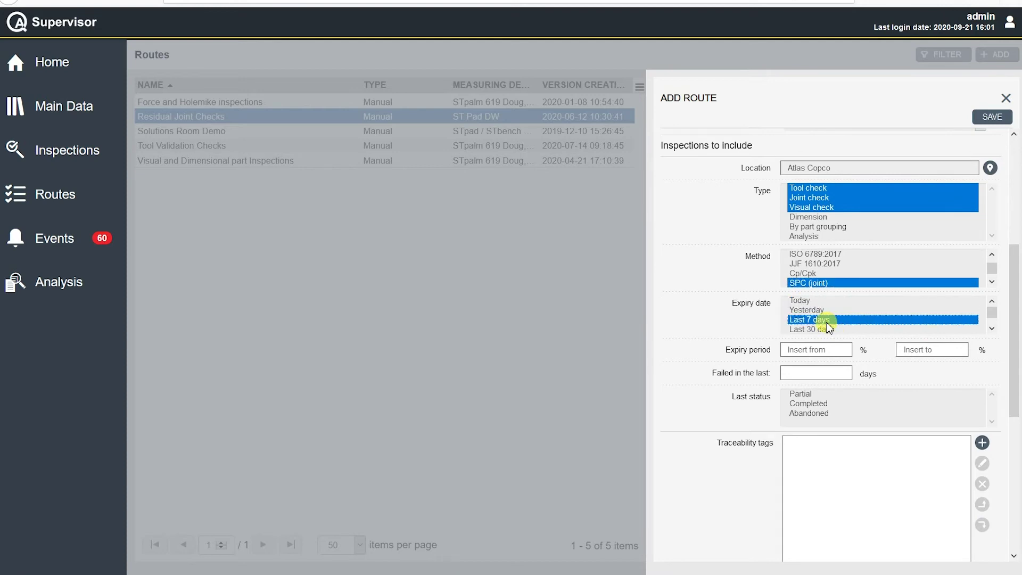
{"action": "left_click", "coordinate": [816, 349]}
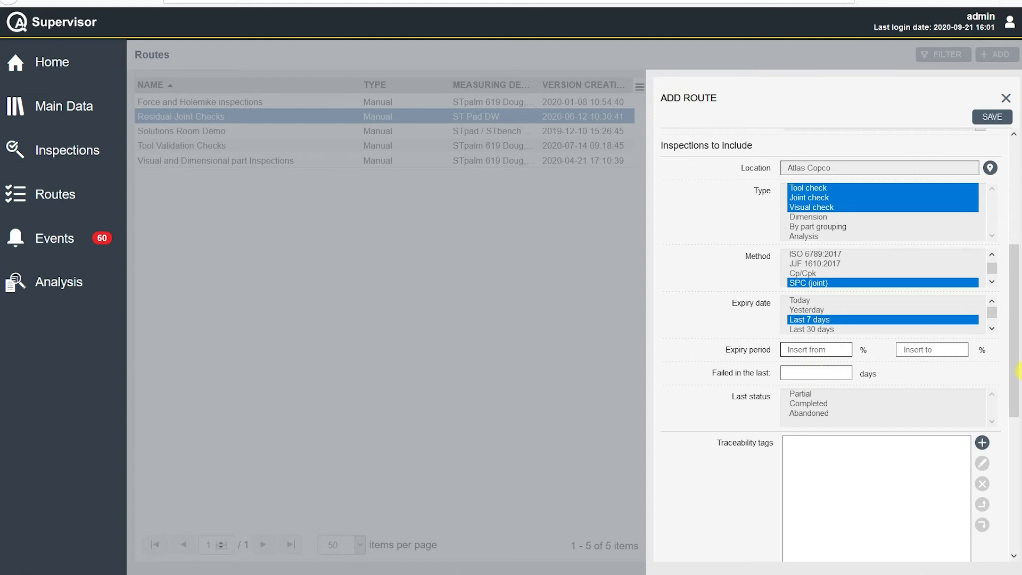
{"action": "left_click_drag", "start_coordinate": [1012, 380], "coordinate": [1007, 331]}
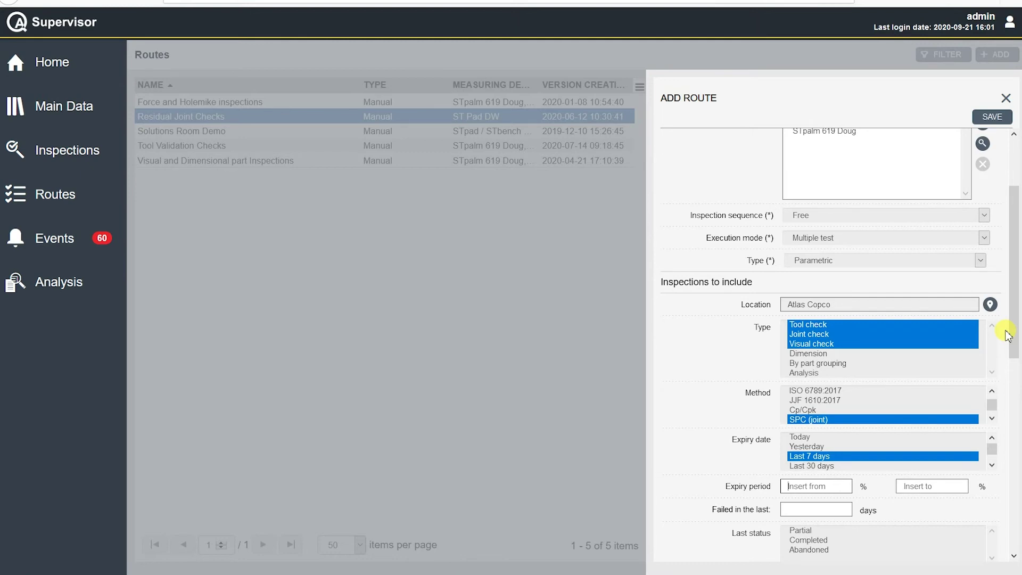
{"action": "scroll", "coordinate": [1007, 334], "scroll_direction": "down", "scroll_amount": 1}
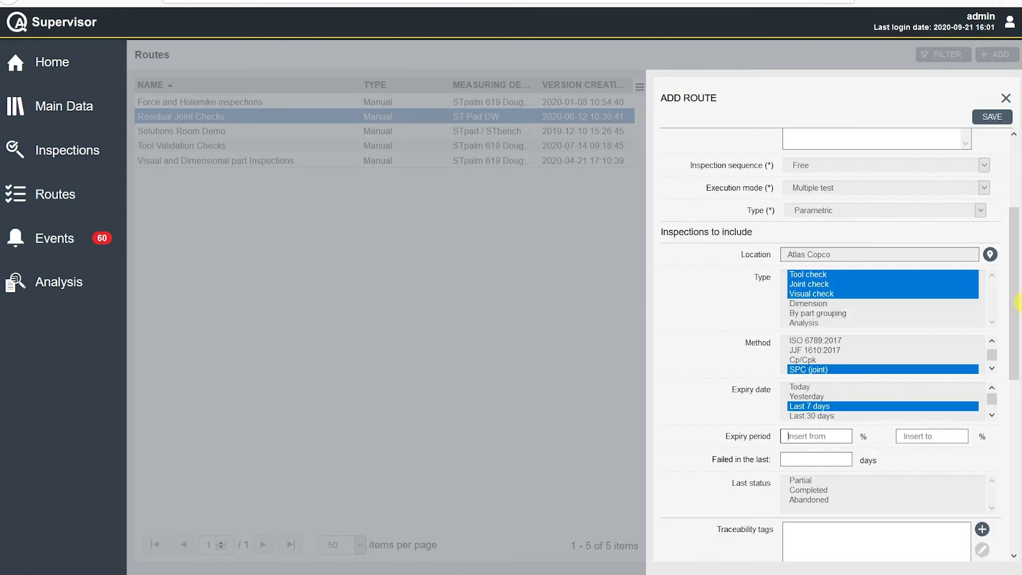
{"action": "left_click_drag", "start_coordinate": [1017, 303], "coordinate": [1017, 424]}
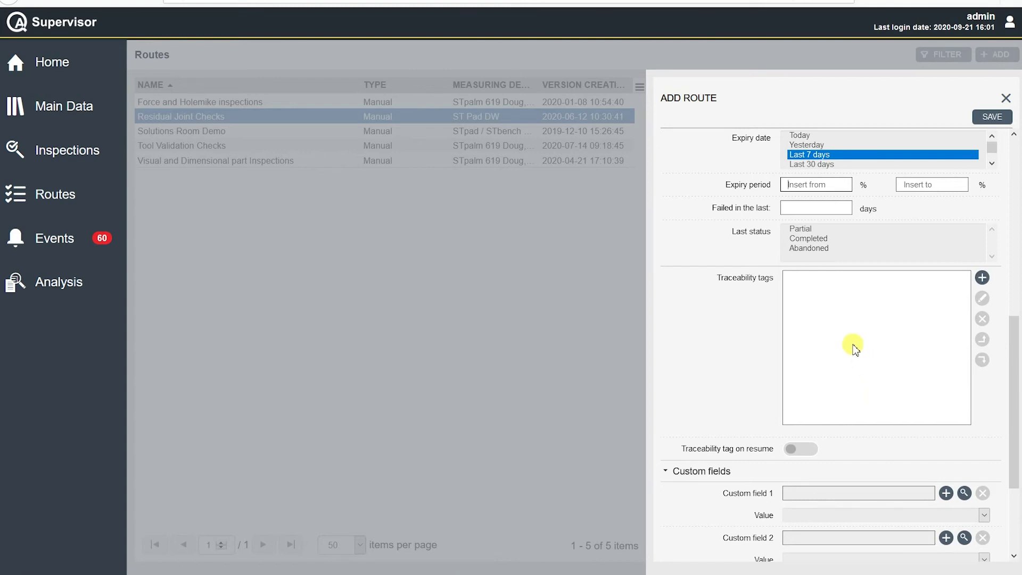
Add a mandatory traceability tag named 'Operator' at Route level.
{"action": "scroll", "coordinate": [887, 273], "scroll_direction": "down", "scroll_amount": 3}
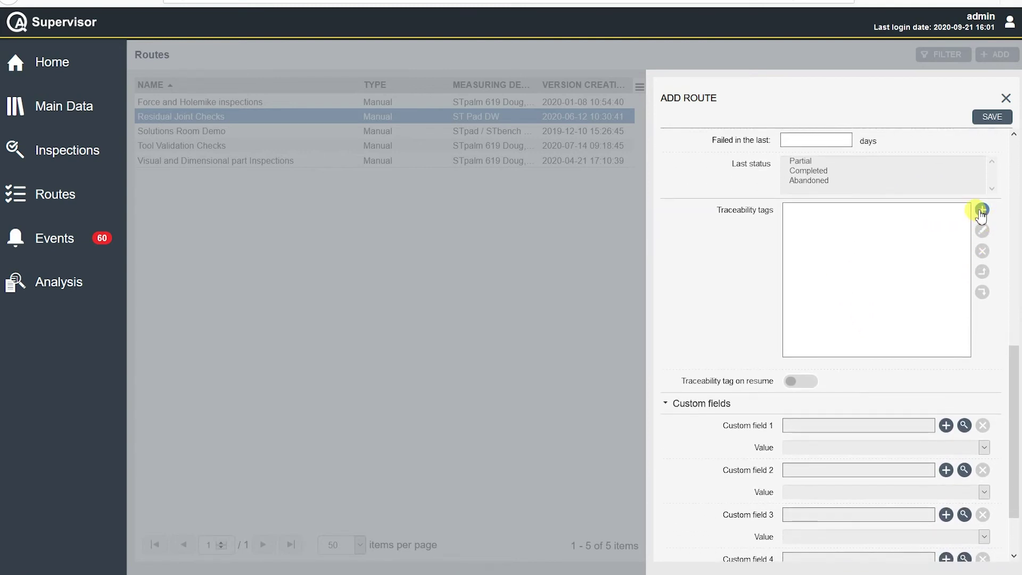
{"action": "left_click", "coordinate": [982, 209]}
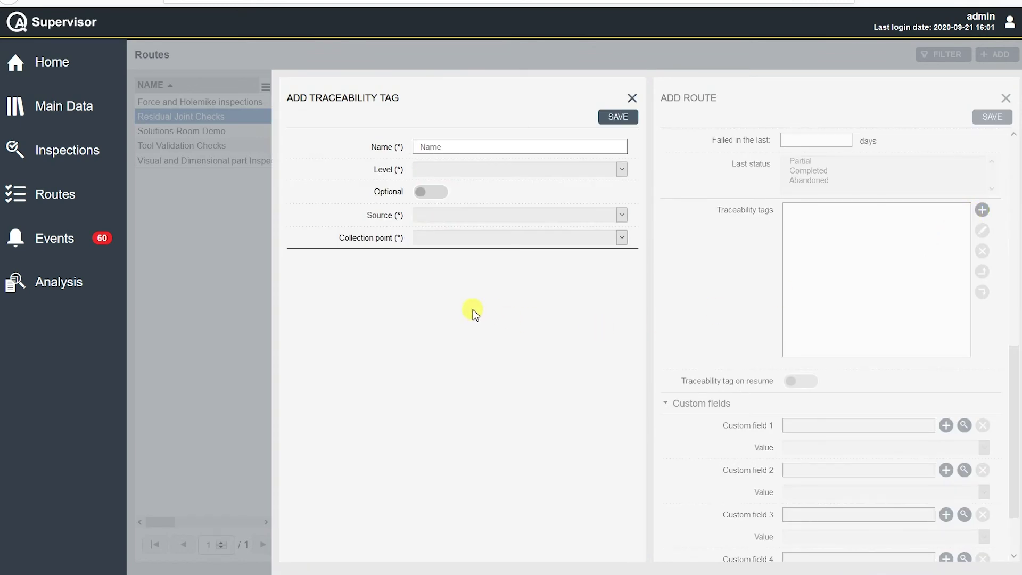
{"action": "left_click", "coordinate": [447, 147]}
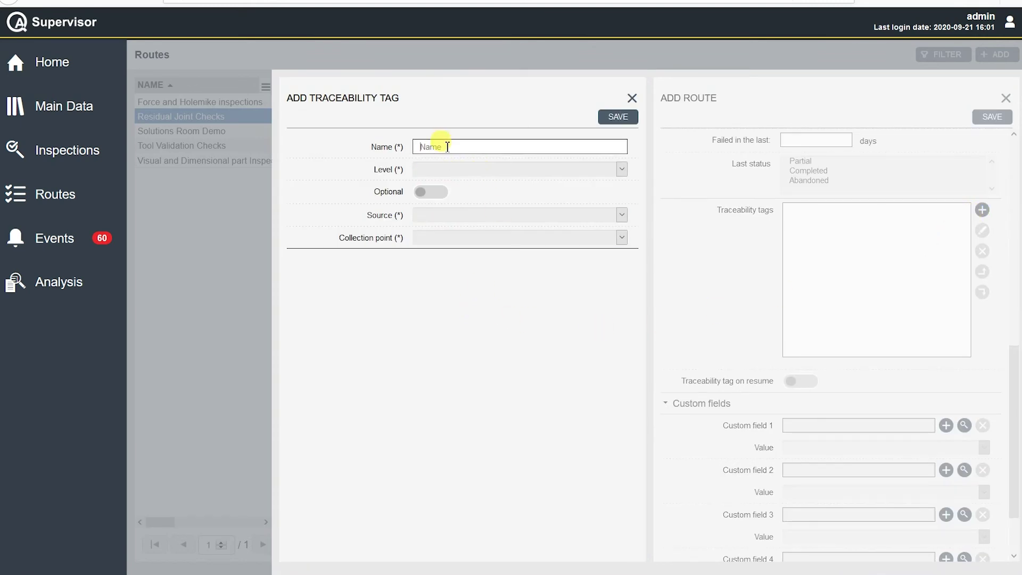
{"action": "type", "text": "Operator"}
{"action": "left_click", "coordinate": [621, 173]}
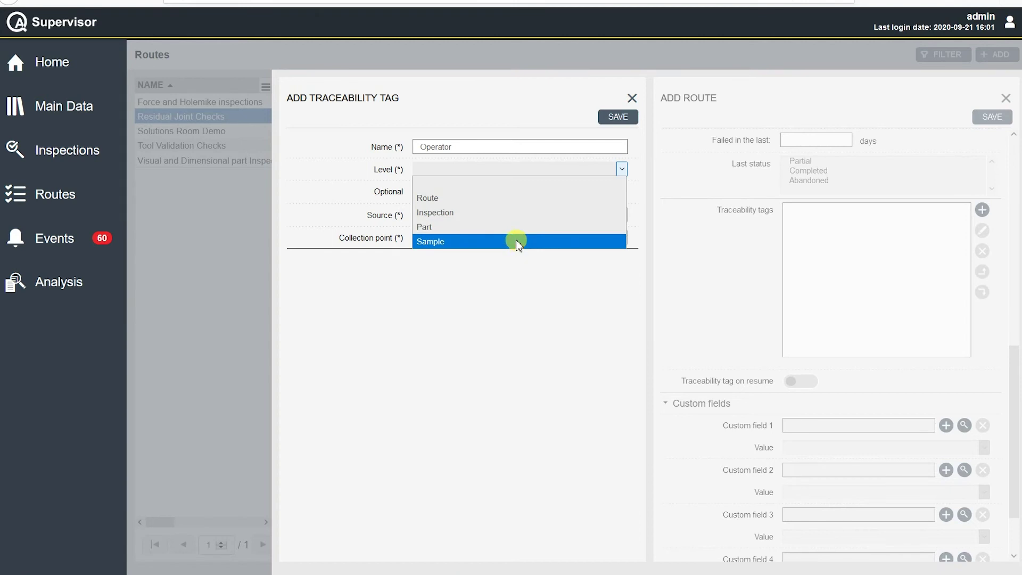
{"action": "left_click", "coordinate": [513, 196]}
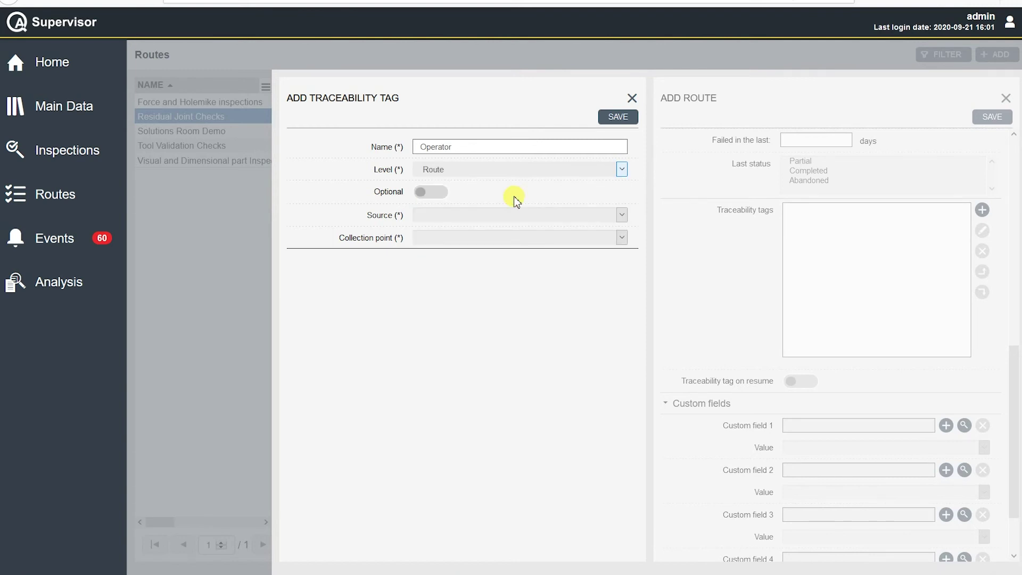
{"action": "left_click", "coordinate": [426, 195]}
{"action": "left_click", "coordinate": [425, 195]}
Set the Operator tag's source to Picklist.
{"action": "left_click", "coordinate": [621, 218]}
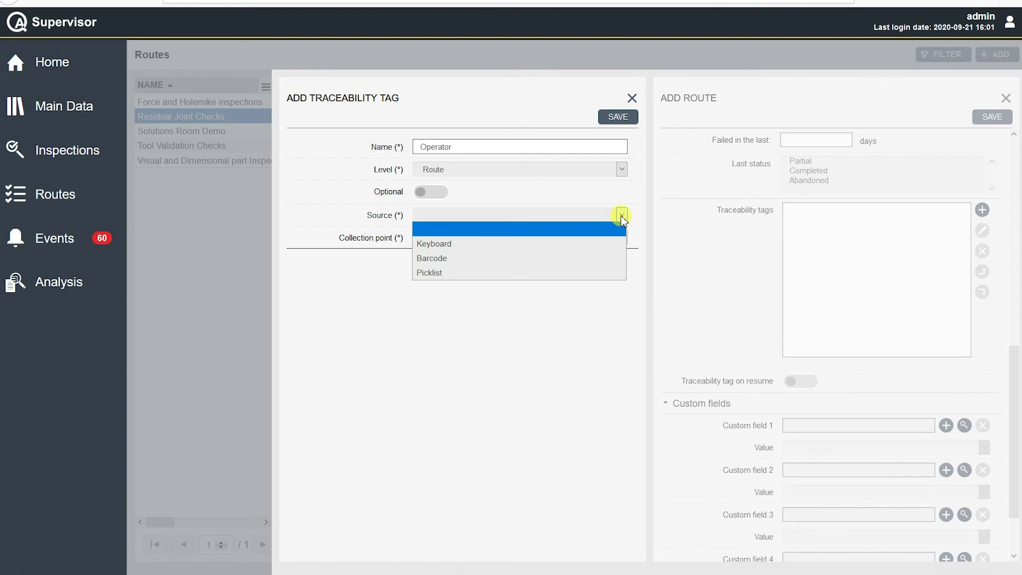
{"action": "left_click", "coordinate": [621, 216]}
{"action": "left_click", "coordinate": [621, 216]}
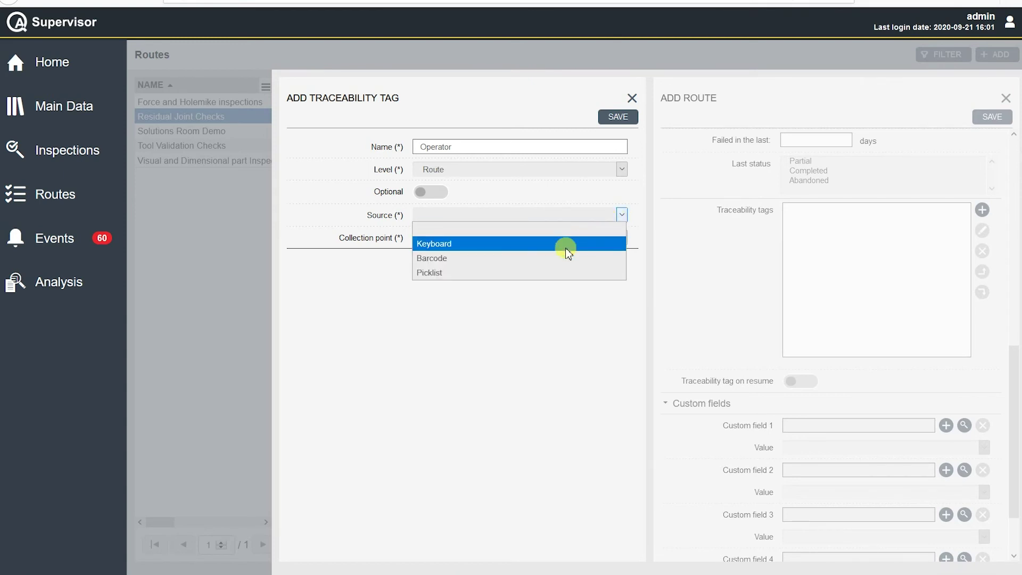
{"action": "left_click", "coordinate": [564, 272]}
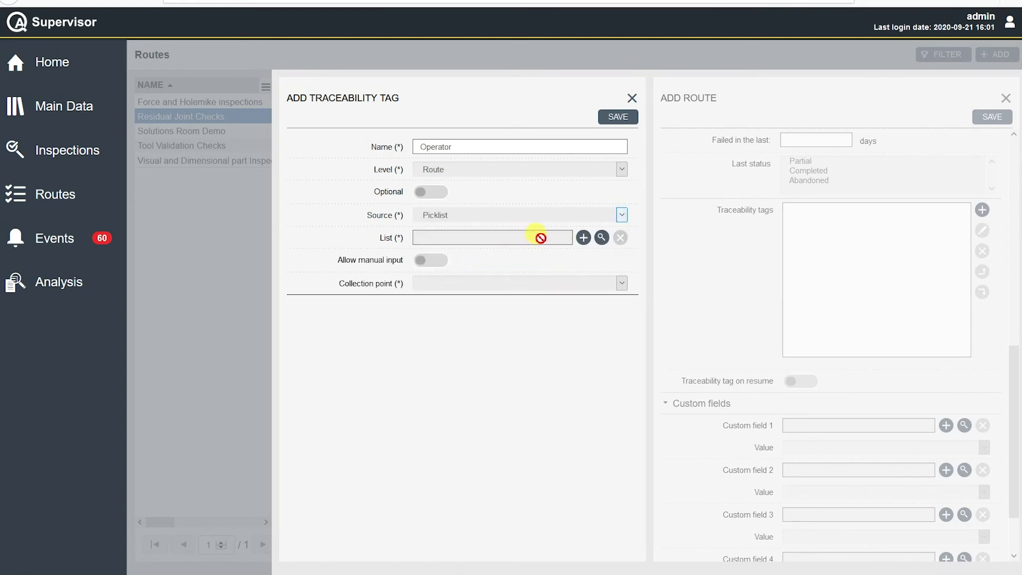
Link the Operator Names list, allow manual input, and set collection point to Before.
{"action": "left_click", "coordinate": [599, 242]}
{"action": "left_click", "coordinate": [192, 154]}
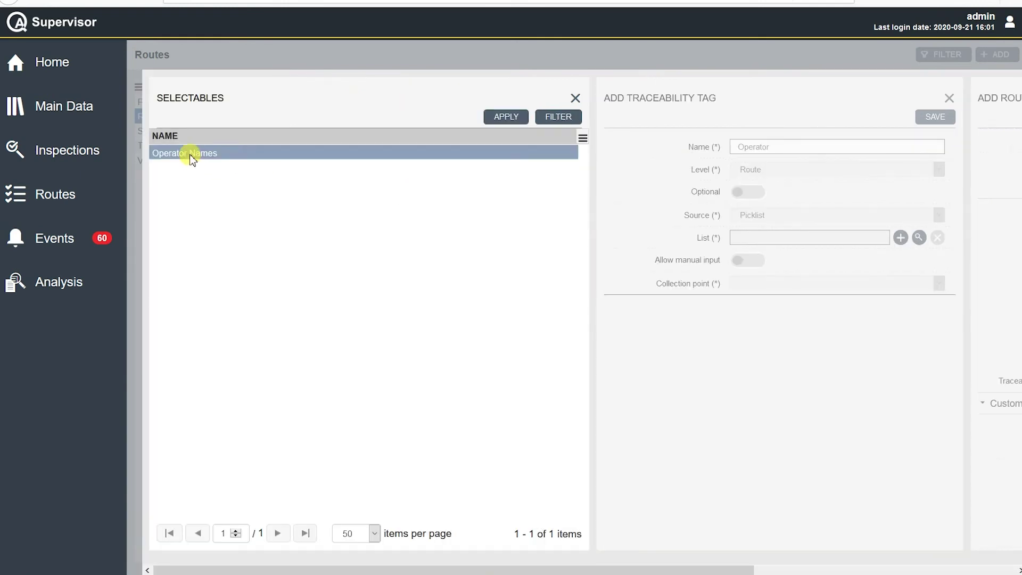
{"action": "left_click", "coordinate": [505, 117]}
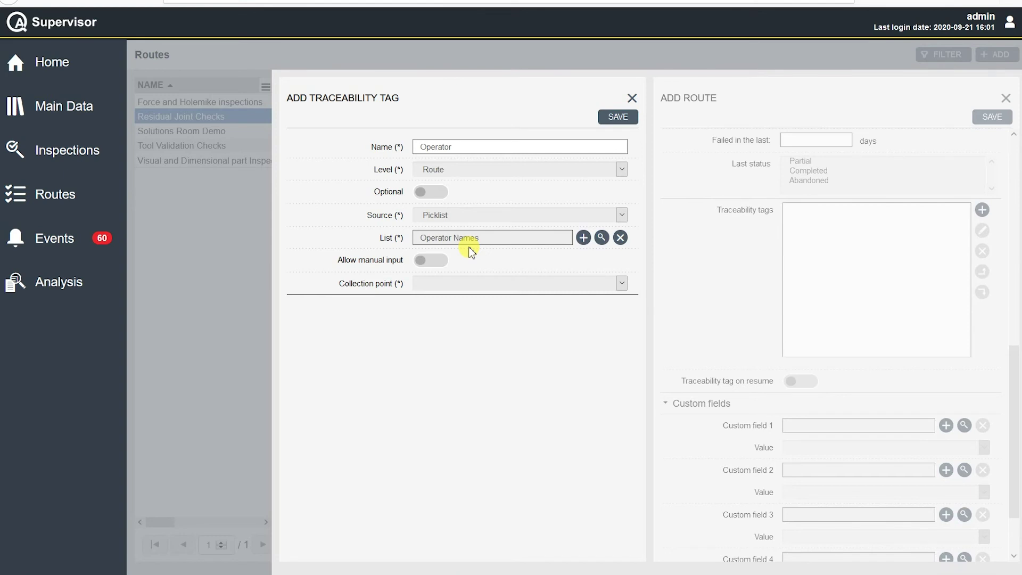
{"action": "left_click", "coordinate": [438, 265]}
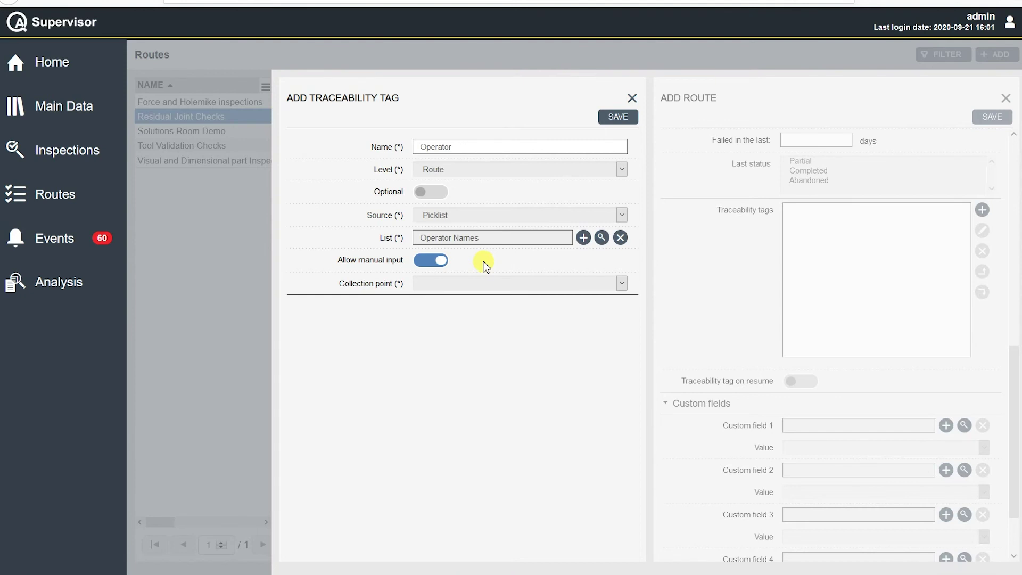
{"action": "left_click", "coordinate": [621, 283]}
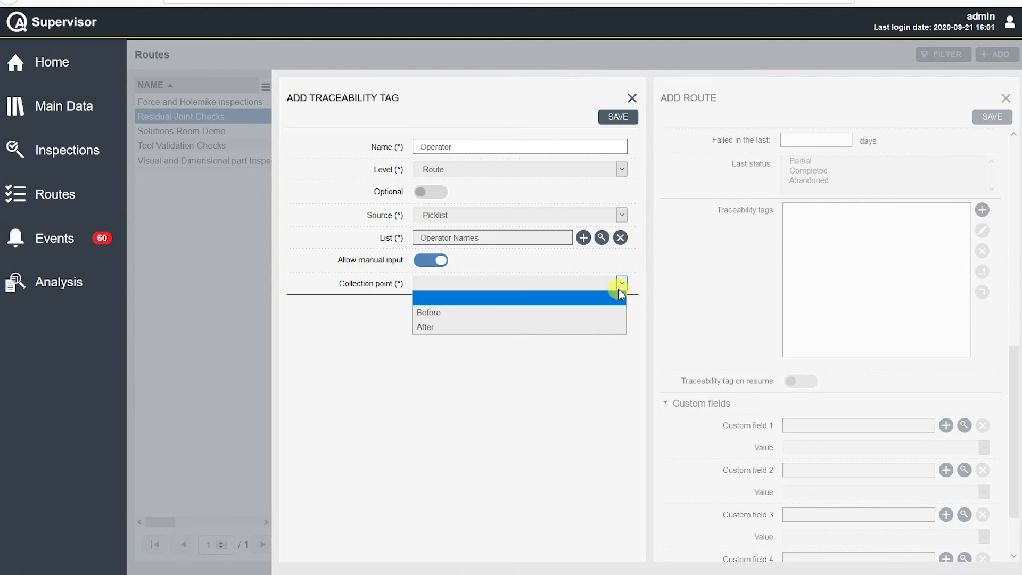
{"action": "left_click", "coordinate": [523, 320]}
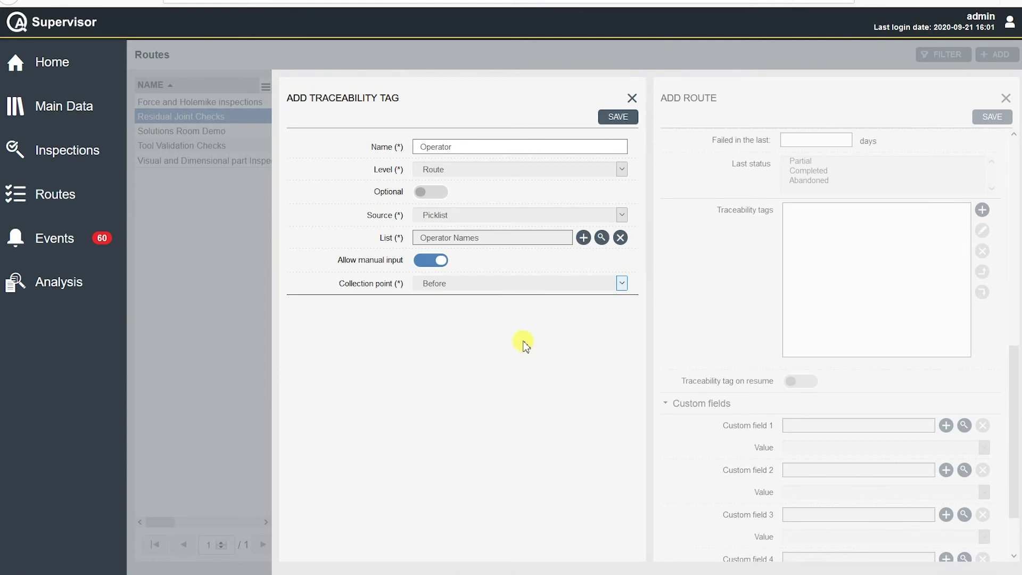
Add the Operator tag to the route's traceability tags.
{"action": "left_click", "coordinate": [626, 116]}
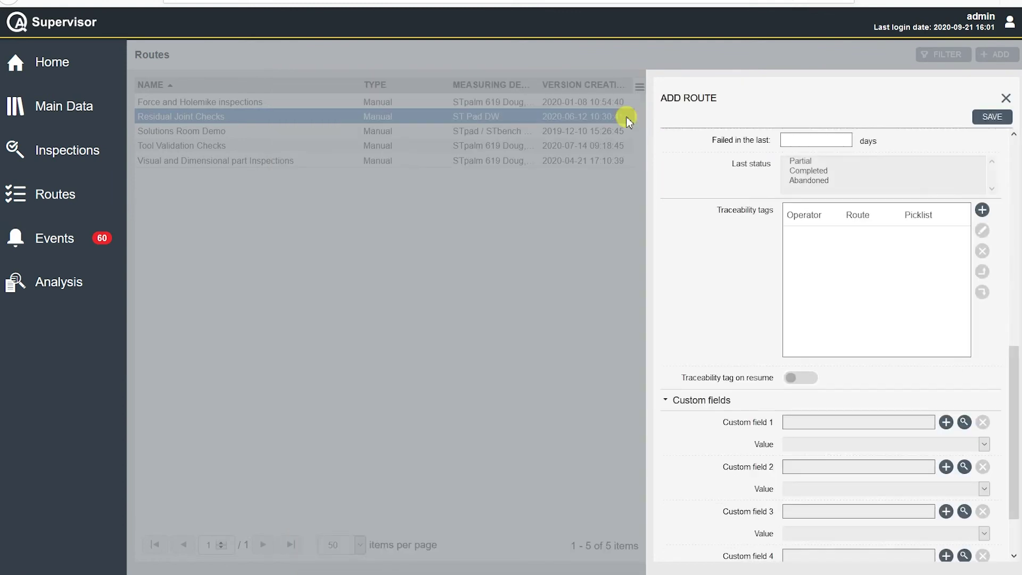
{"action": "left_click", "coordinate": [804, 216]}
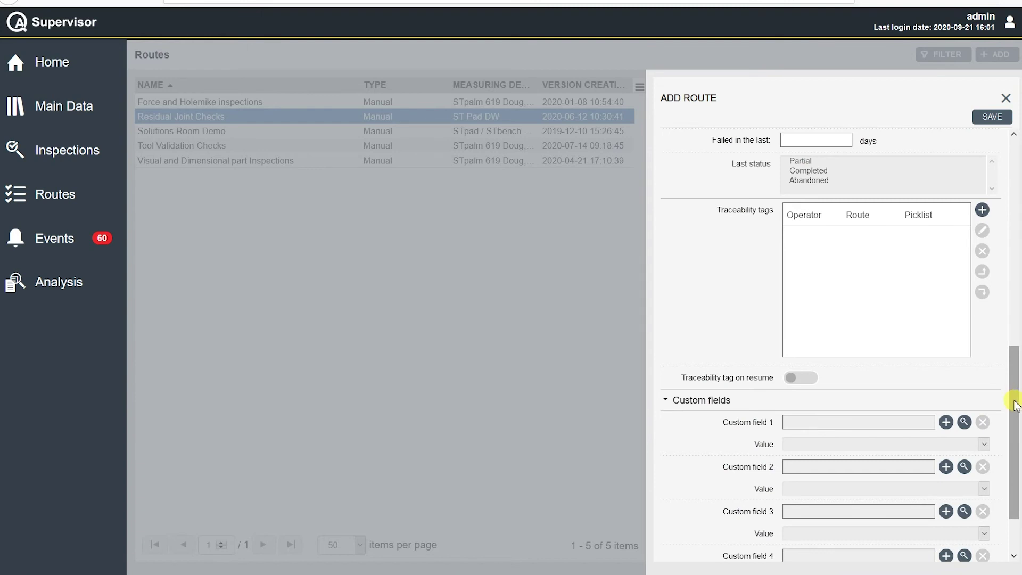
{"action": "scroll", "coordinate": [1014, 397], "scroll_direction": "up", "scroll_amount": 1}
Start a new Custom fields selectable for Custom field 1 on the route form.
{"action": "mouse_move", "coordinate": [1014, 396]}
{"action": "left_mouse_down"}
{"action": "mouse_move", "coordinate": [1014, 386]}
{"action": "mouse_move", "coordinate": [1013, 416]}
{"action": "left_mouse_up"}
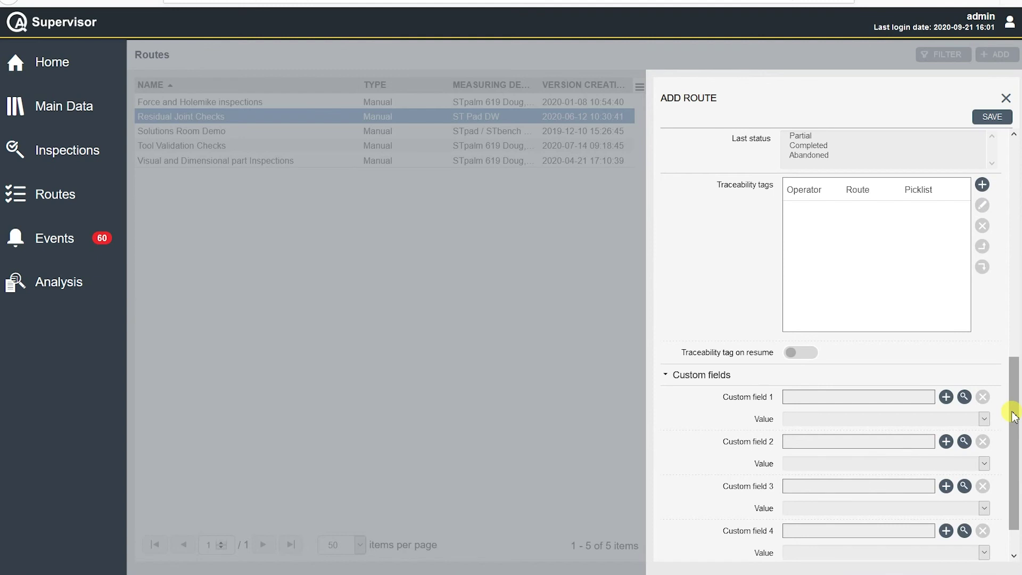
{"action": "left_click_drag", "start_coordinate": [1012, 417], "coordinate": [1014, 438]}
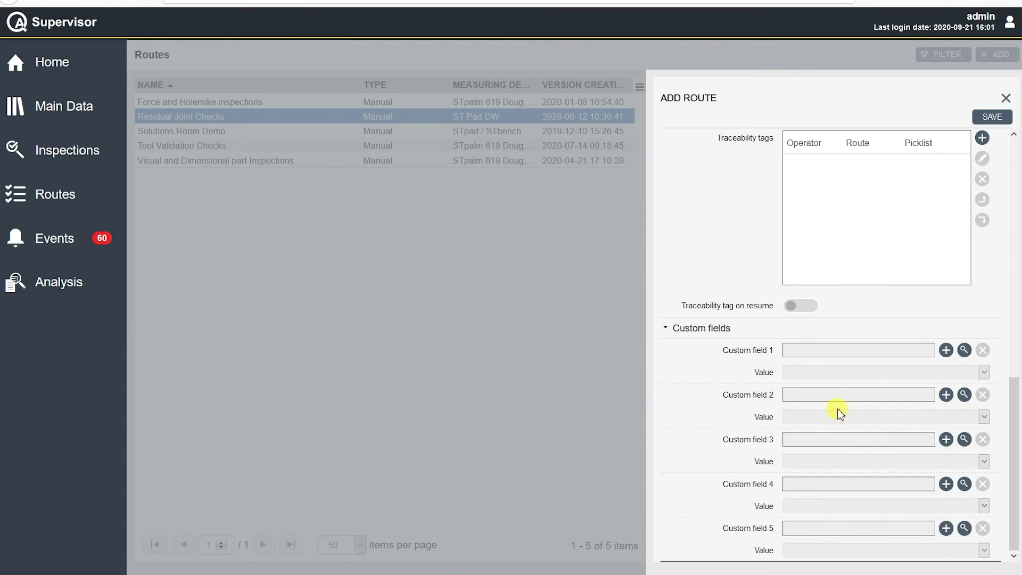
{"action": "left_click", "coordinate": [946, 350]}
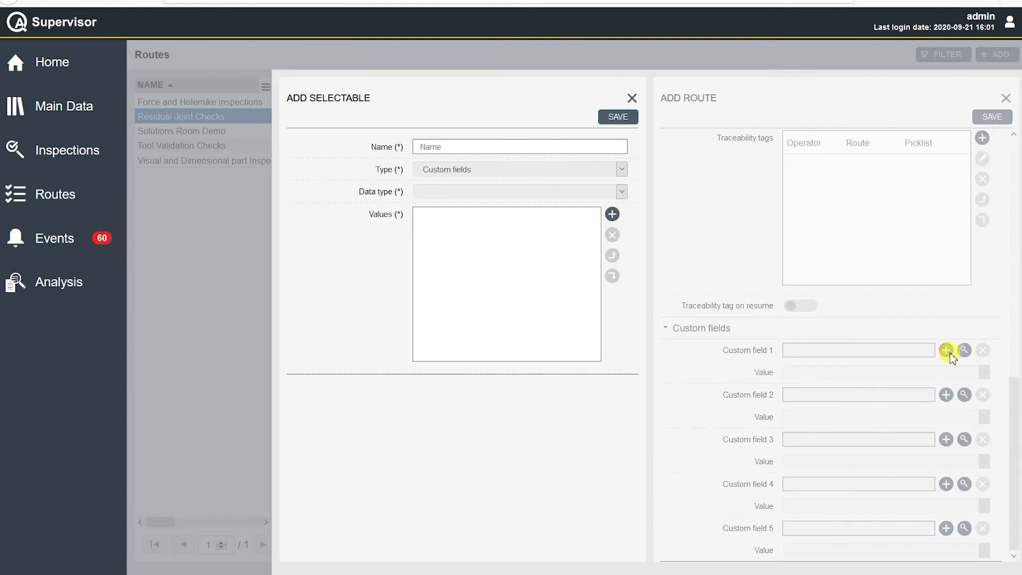
Review the Type and Data type choices, then discard the unsaved Custom field 1 selectable.
{"action": "left_click", "coordinate": [620, 170]}
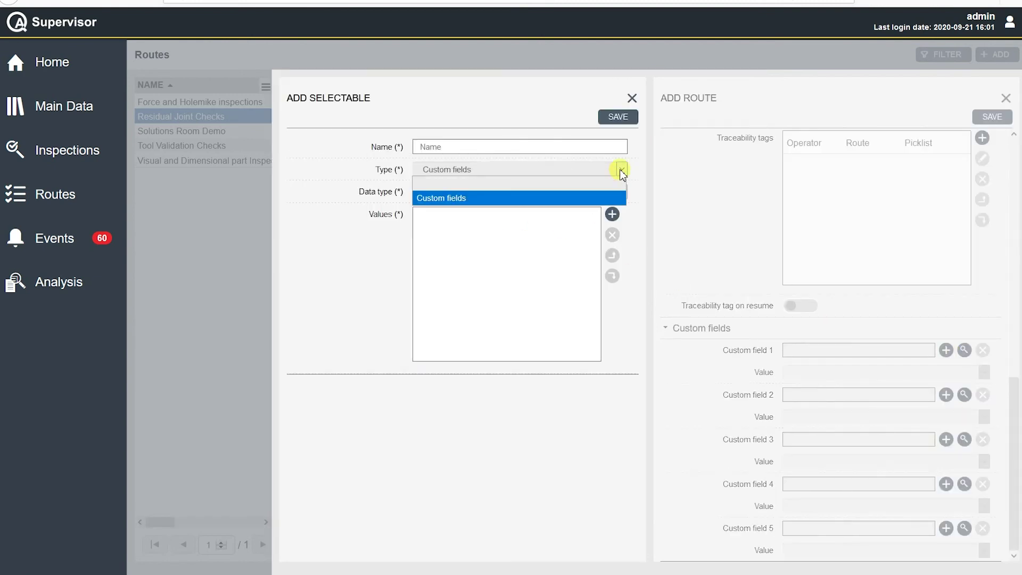
{"action": "left_click", "coordinate": [621, 171]}
{"action": "left_click", "coordinate": [621, 194]}
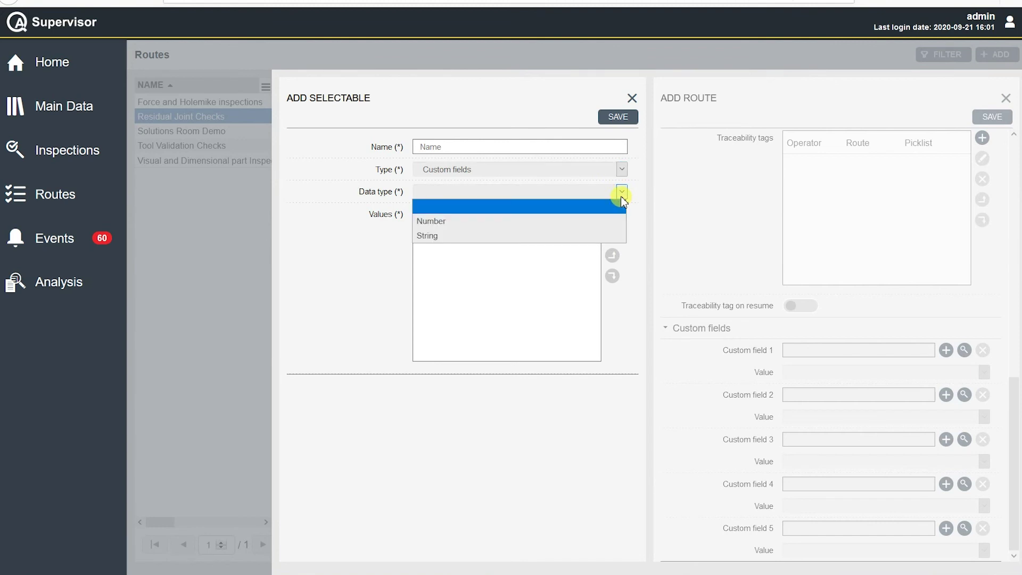
{"action": "left_click", "coordinate": [632, 98]}
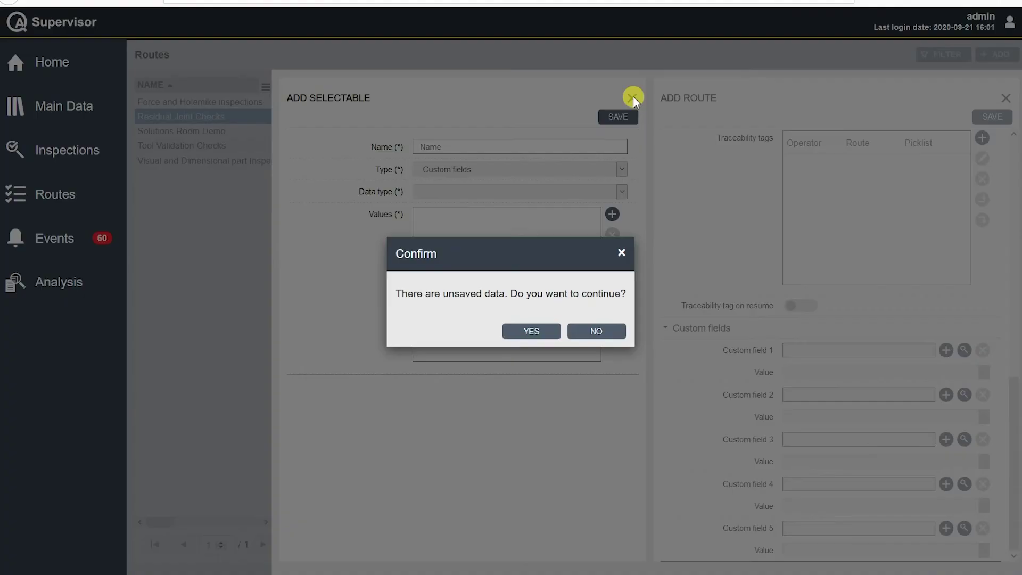
{"action": "left_click", "coordinate": [537, 331]}
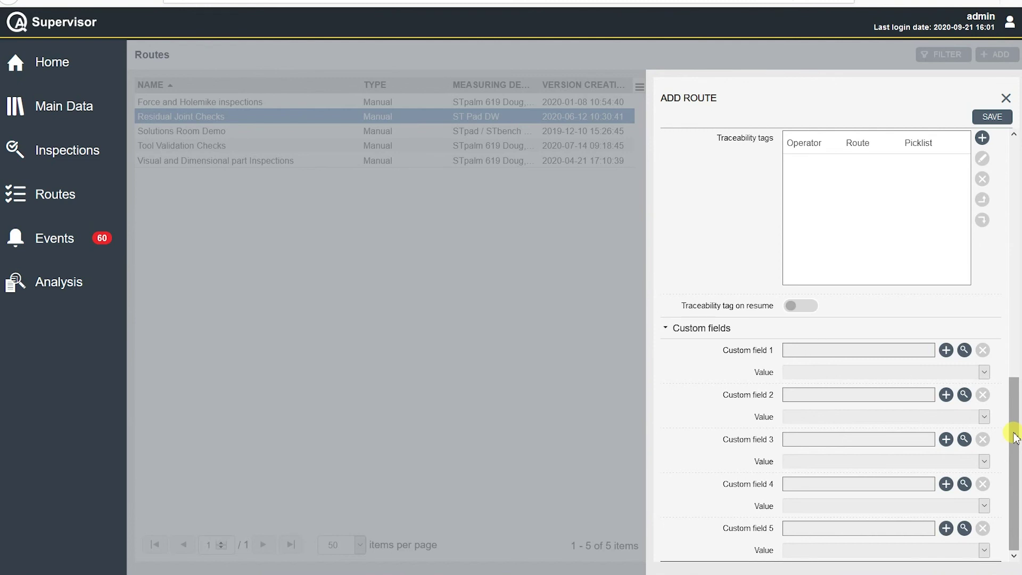
{"action": "left_click_drag", "start_coordinate": [1014, 429], "coordinate": [1016, 150]}
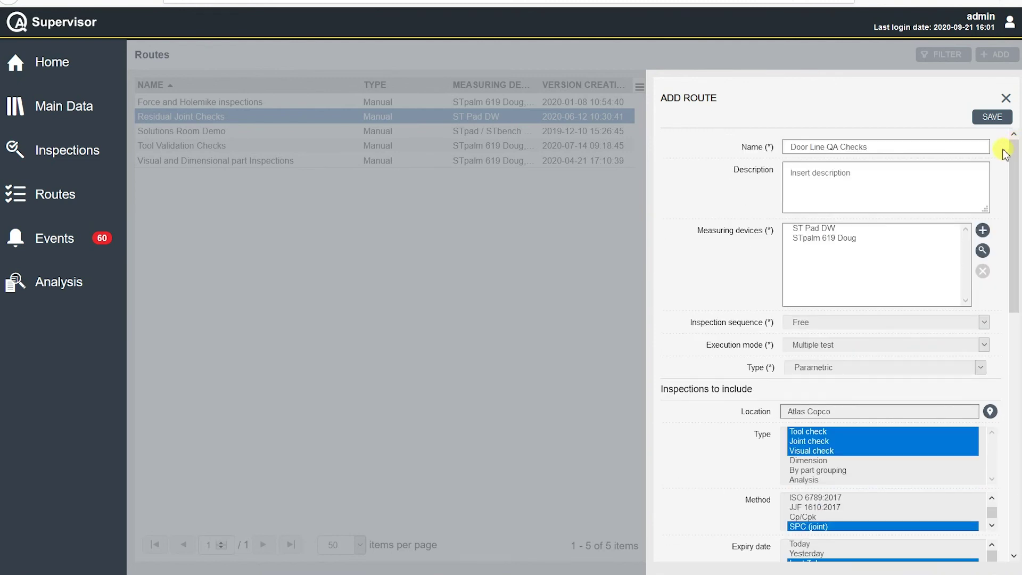
Save the Door Line QA Checks route into the Routes list.
{"action": "left_click", "coordinate": [992, 116]}
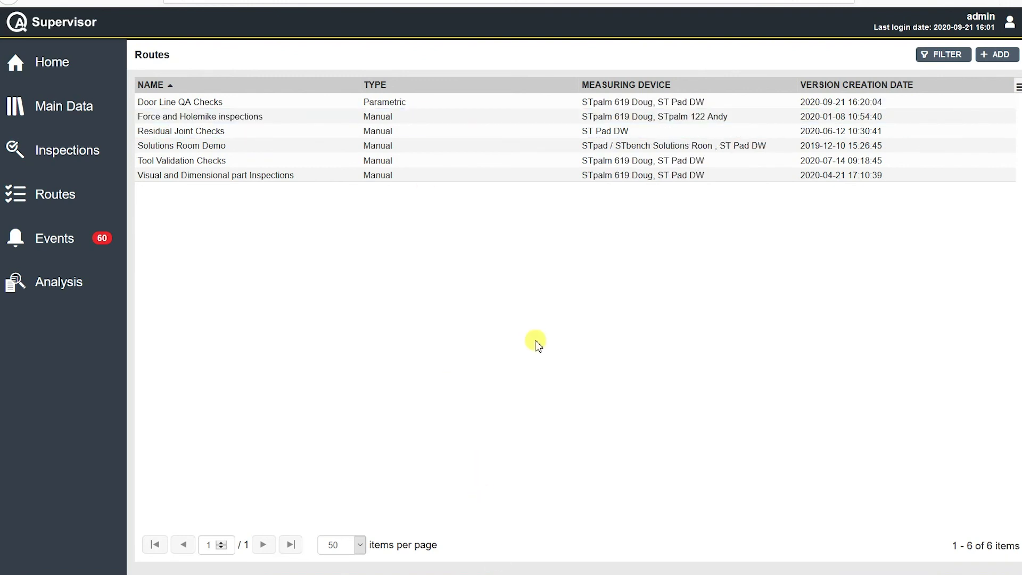
Open Door Line QA Checks in Route Details and send it to its devices.
{"action": "left_click", "coordinate": [443, 103]}
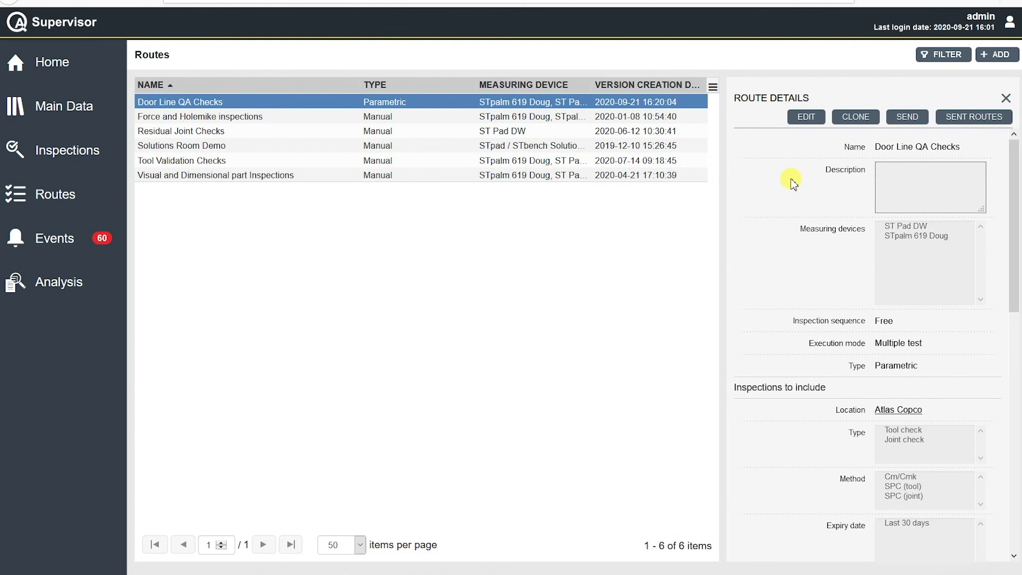
{"action": "left_click", "coordinate": [907, 122]}
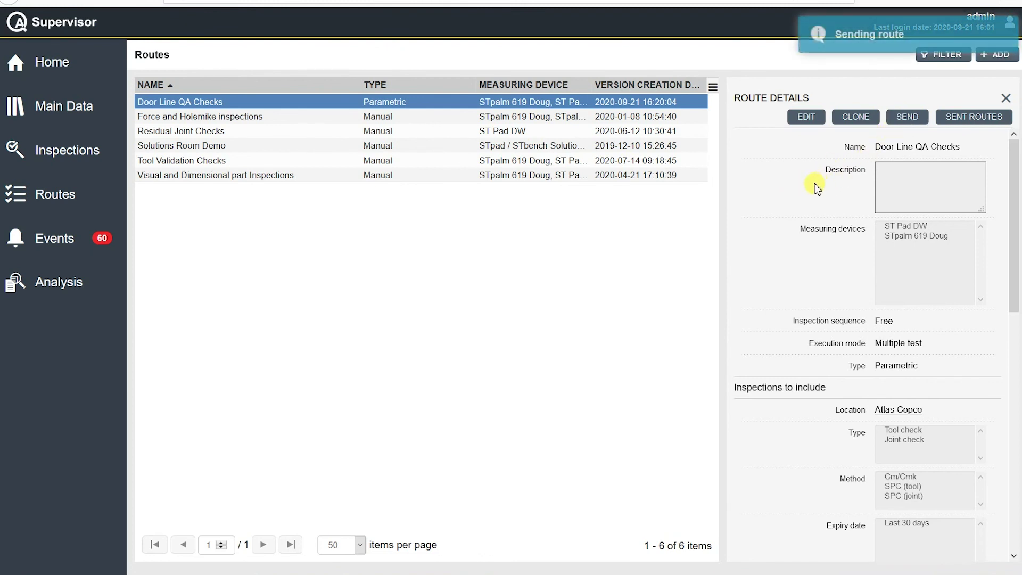